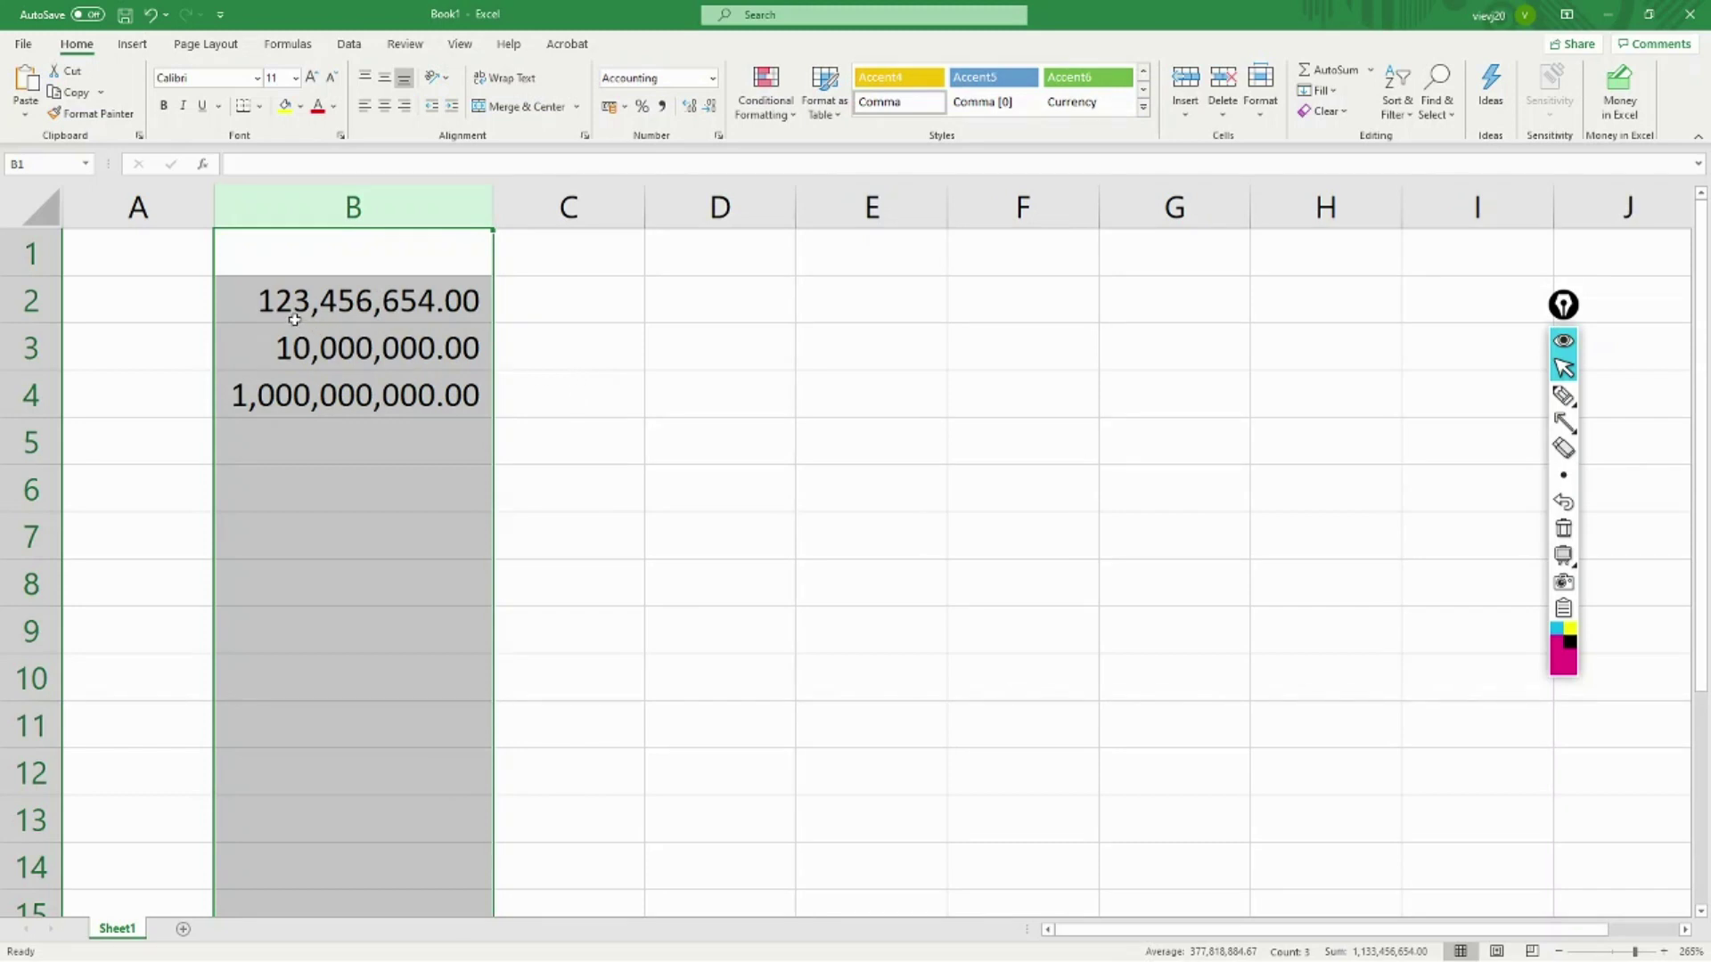
{"action": "left_click", "coordinate": [269, 307]}
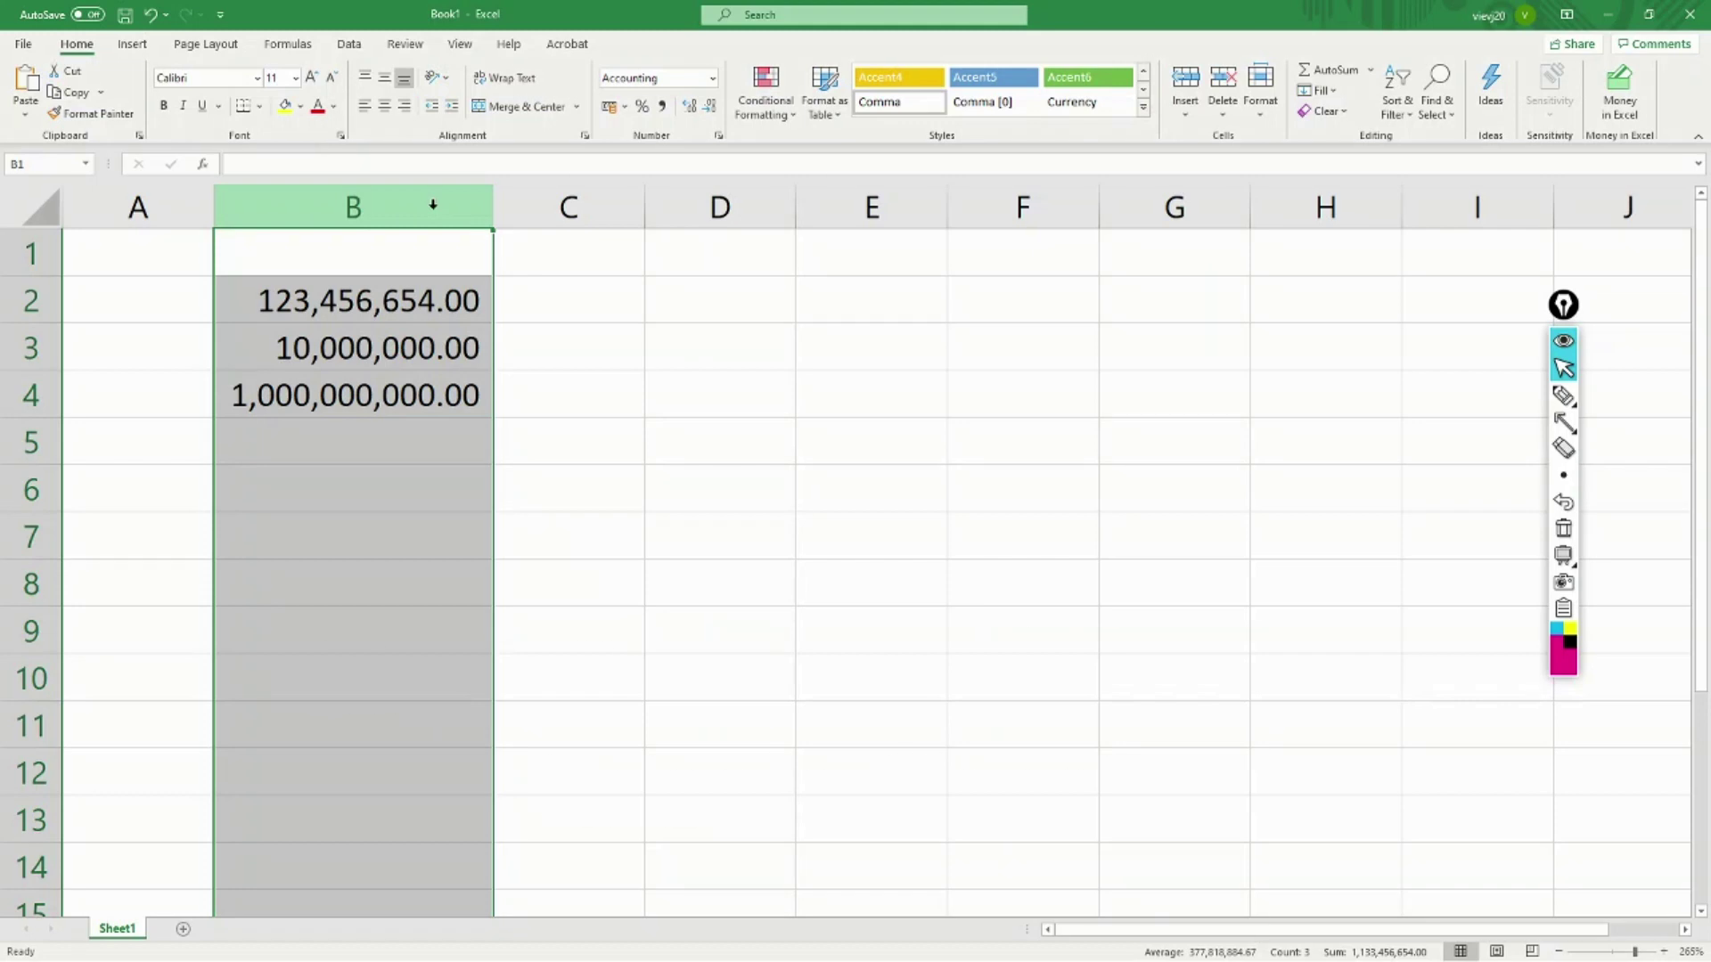
{"action": "key", "text": "Down"}
{"action": "left_click", "coordinate": [390, 213]}
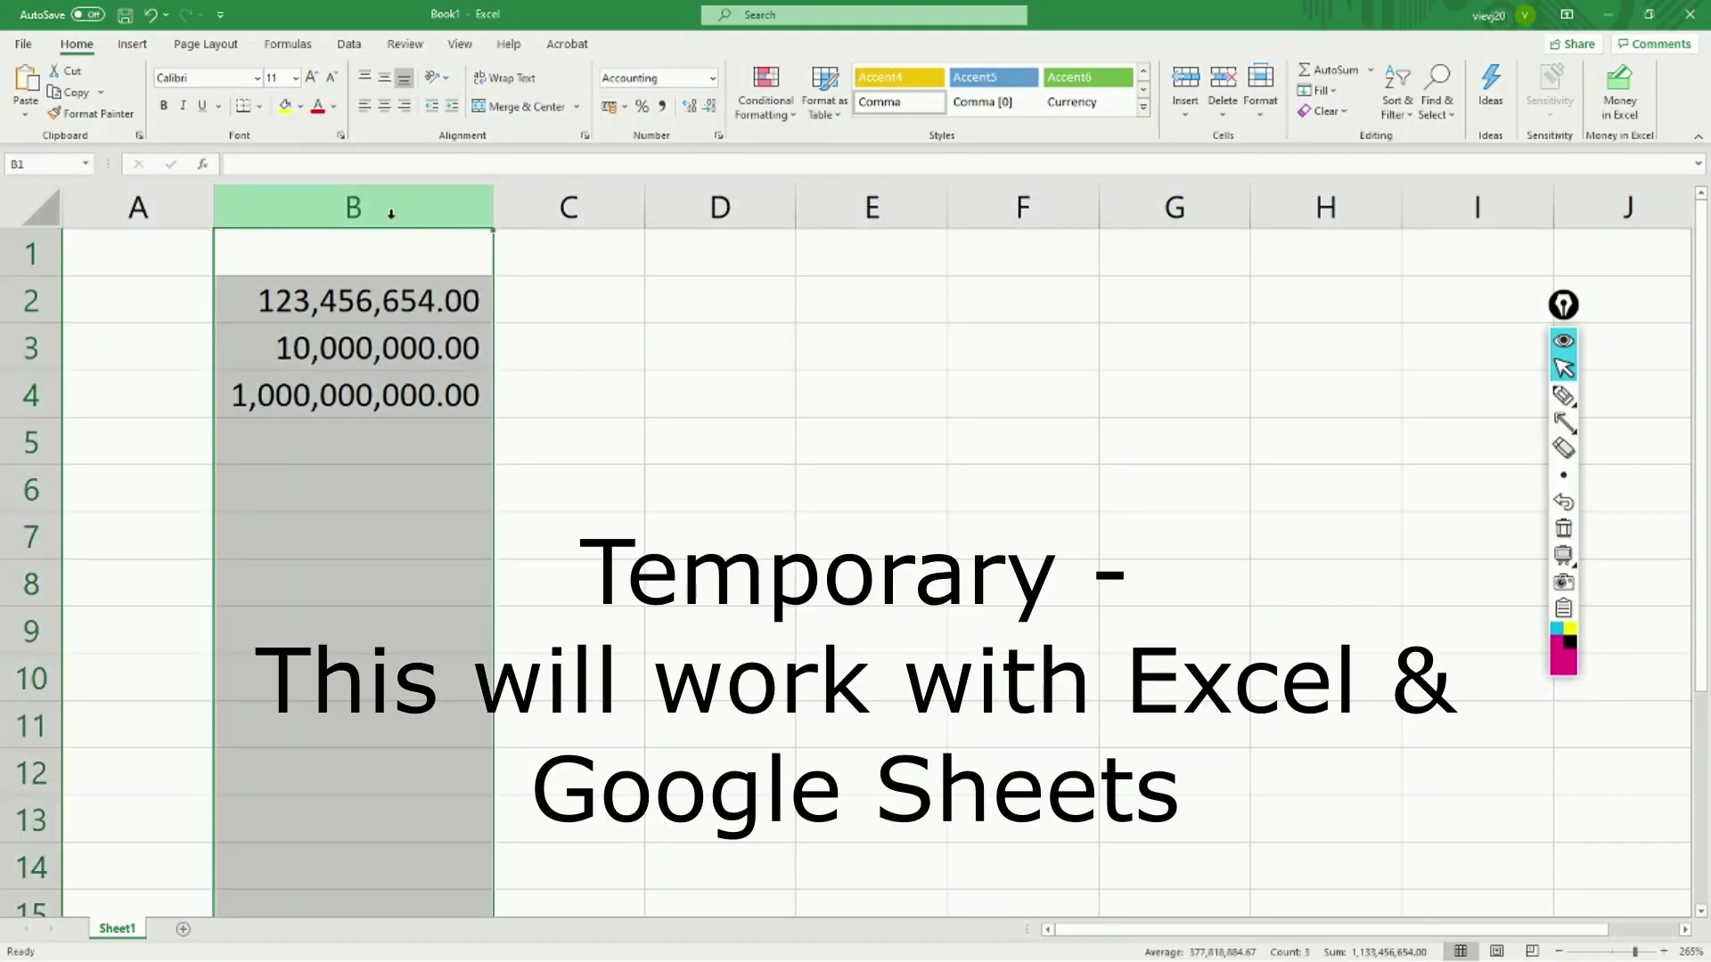
Apply the custom number format [>=10000000]##\,##\,##\,##0;[>=100000] ##\,##\,##0;##,##0 to all cells of the worksheet.
{"action": "left_click", "coordinate": [38, 214]}
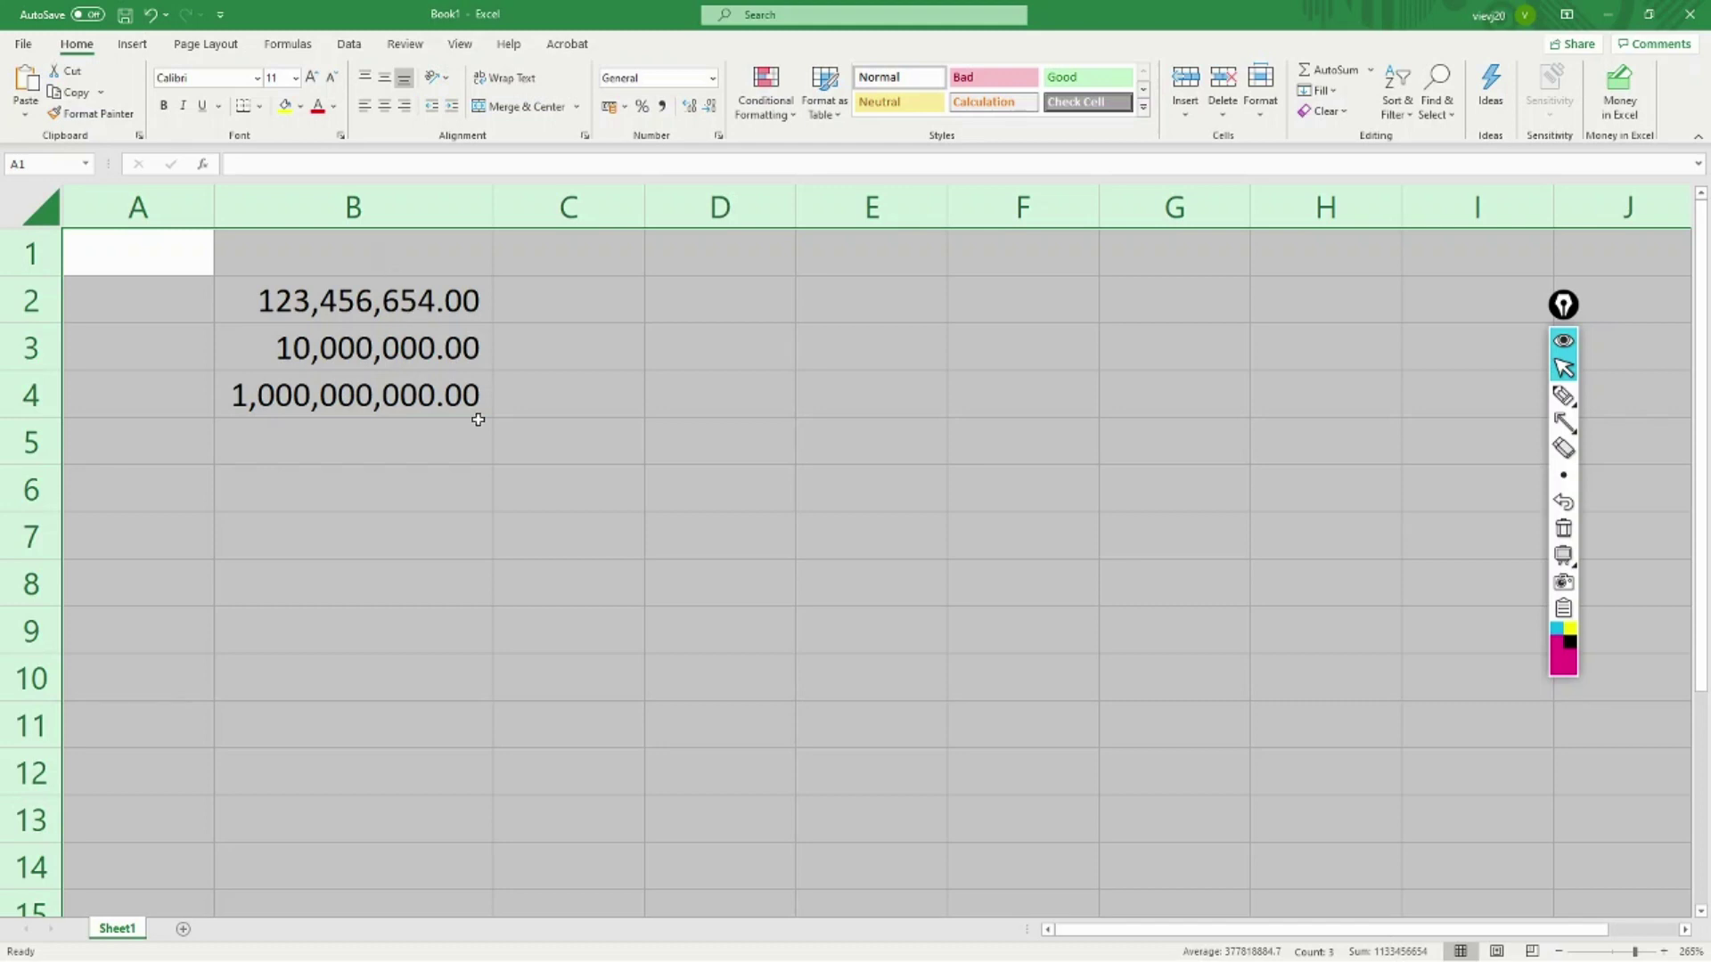
{"action": "key", "text": "ctrl+1"}
{"action": "key", "text": "Escape"}
{"action": "right_click", "coordinate": [466, 385]}
{"action": "left_click", "coordinate": [548, 610]}
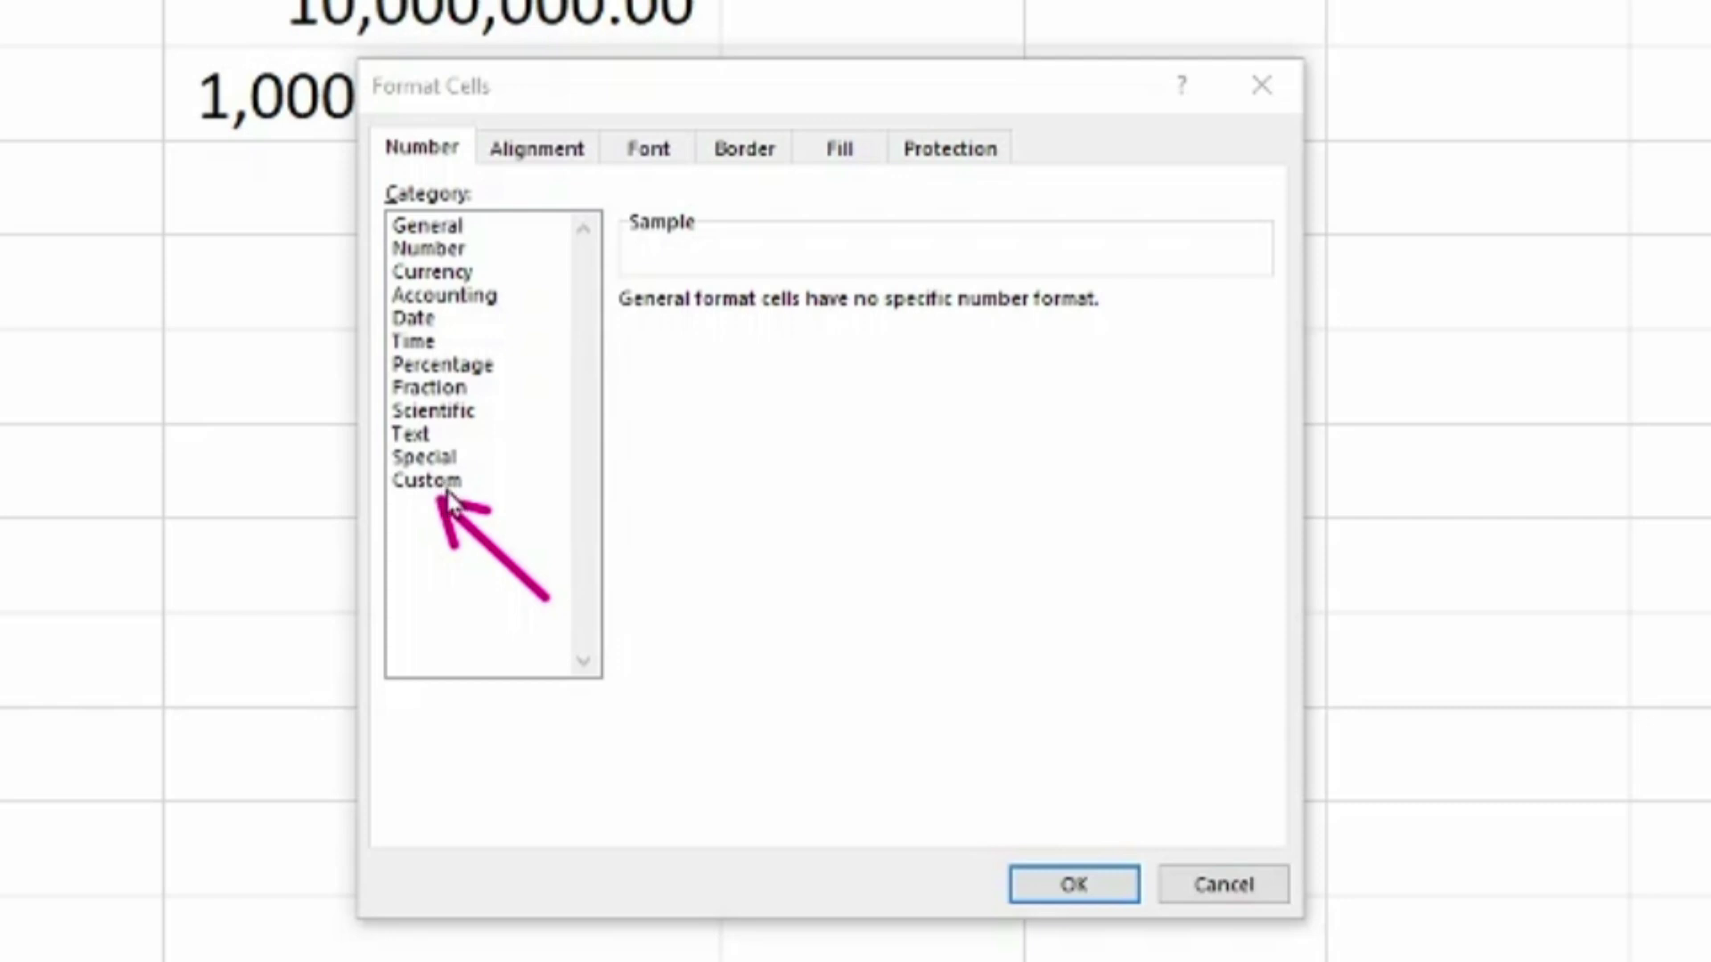
{"action": "left_click", "coordinate": [447, 487]}
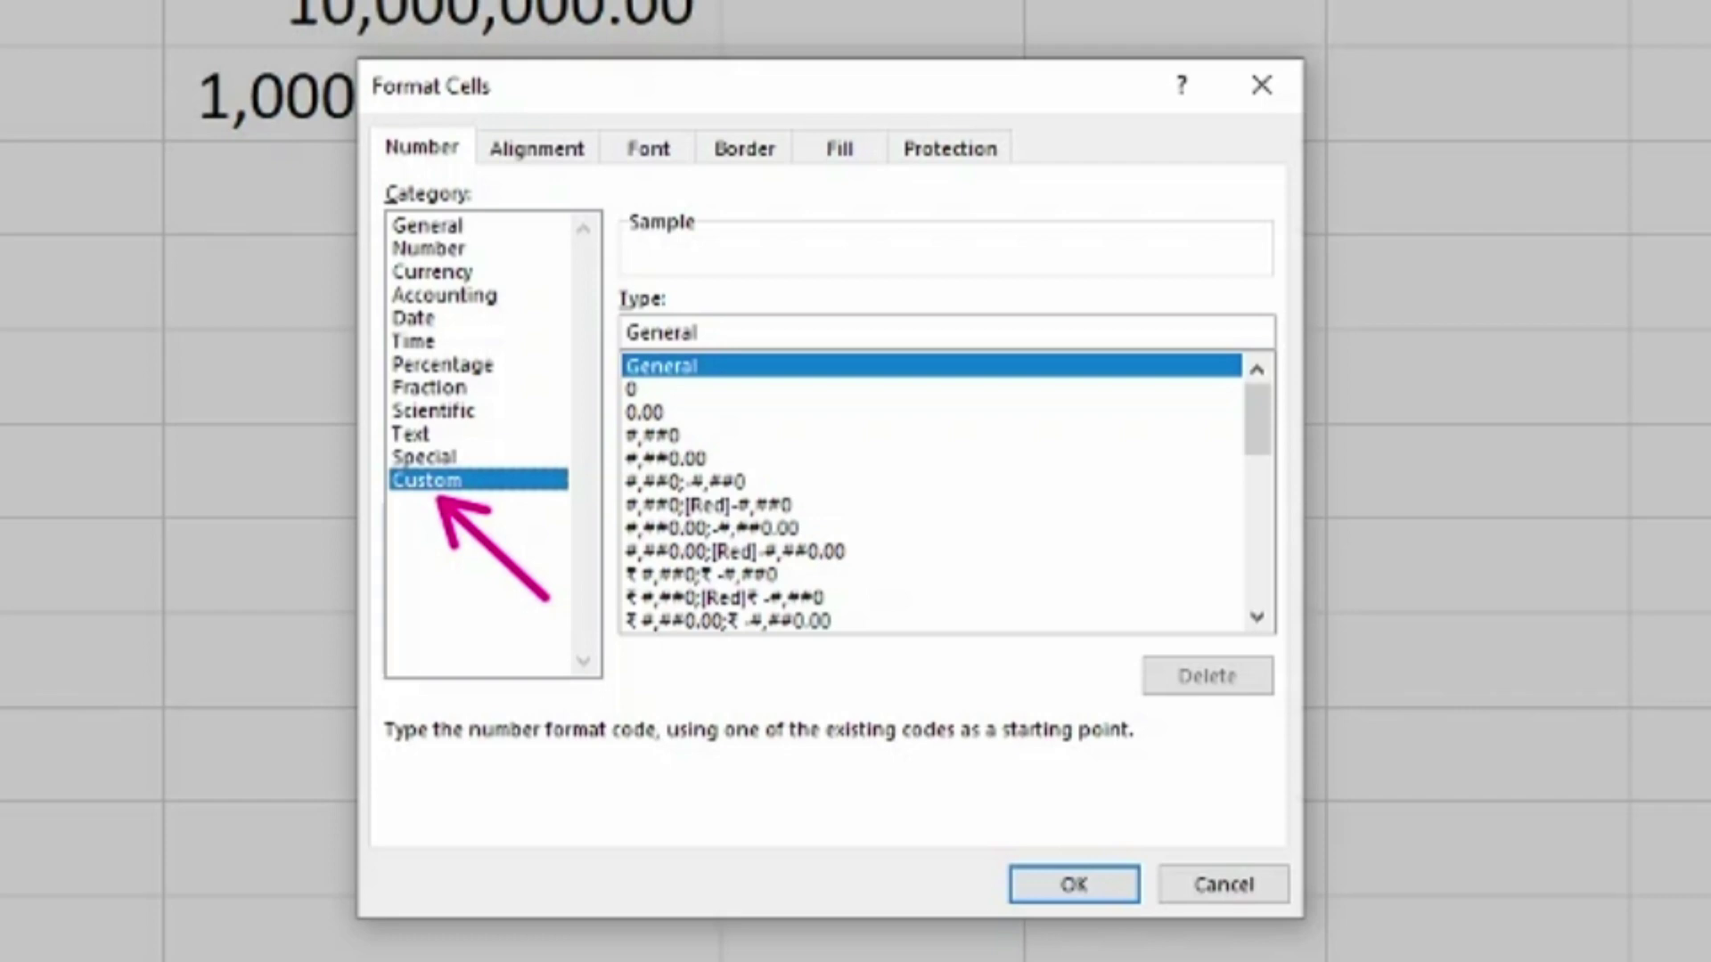
{"action": "left_click_drag", "start_coordinate": [802, 229], "coordinate": [706, 322]}
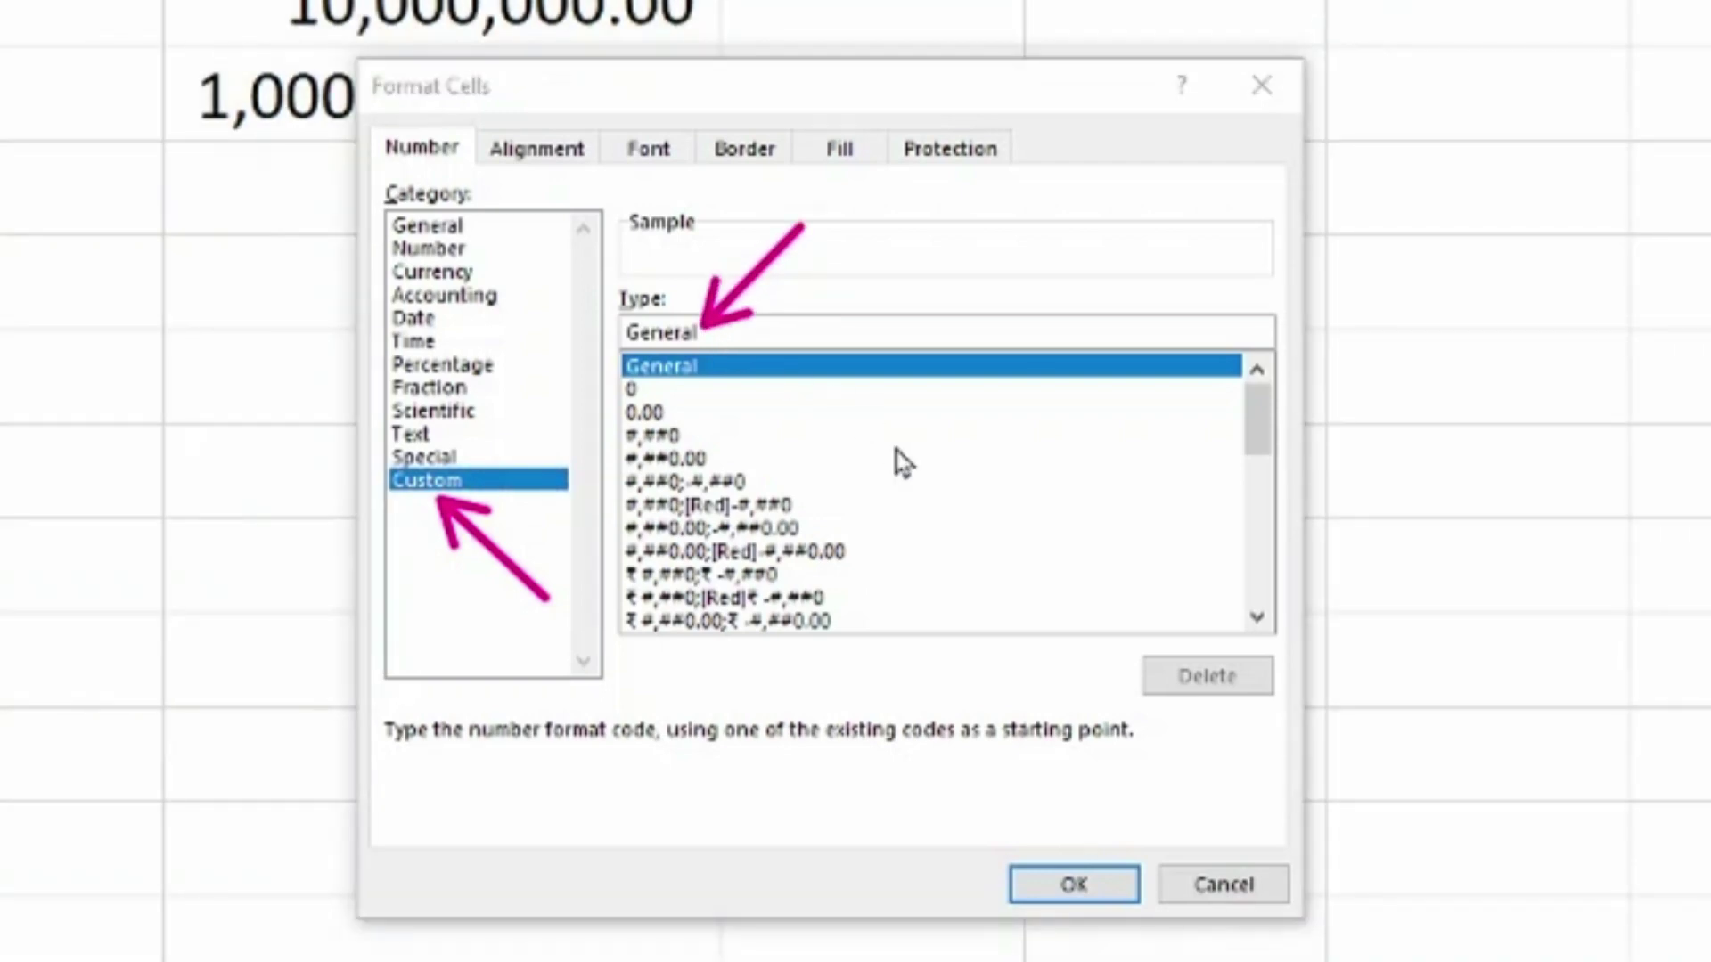
{"action": "double_click", "coordinate": [655, 332]}
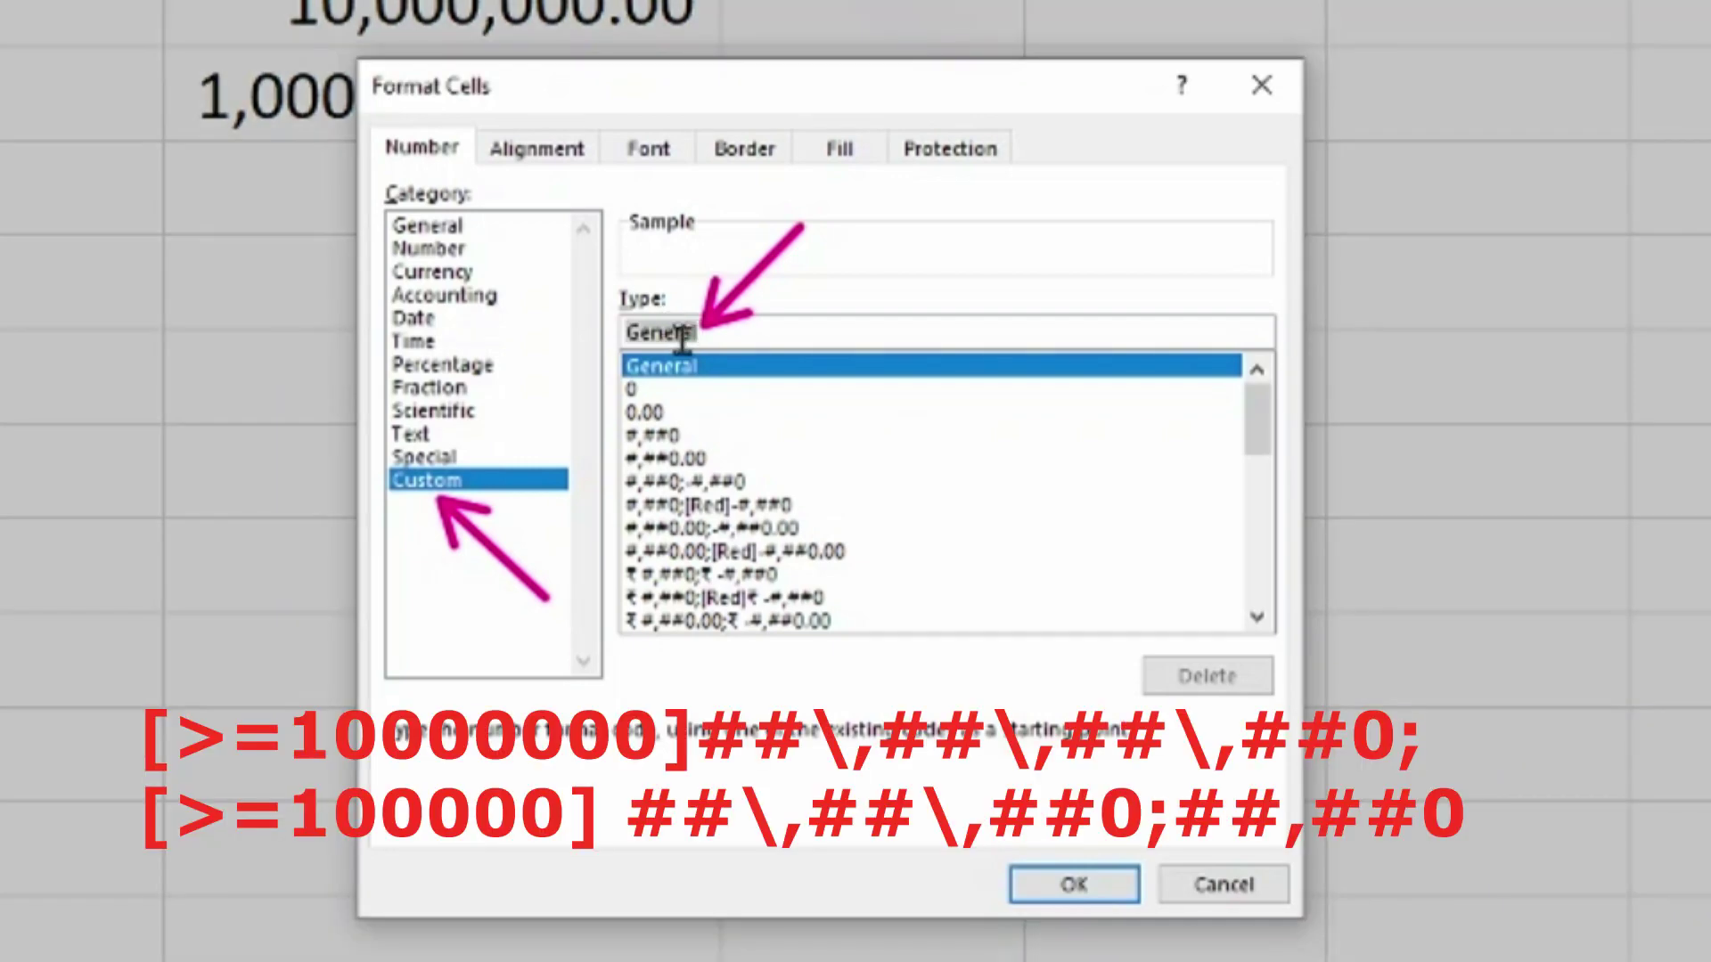
{"action": "key", "text": "BackSpace"}
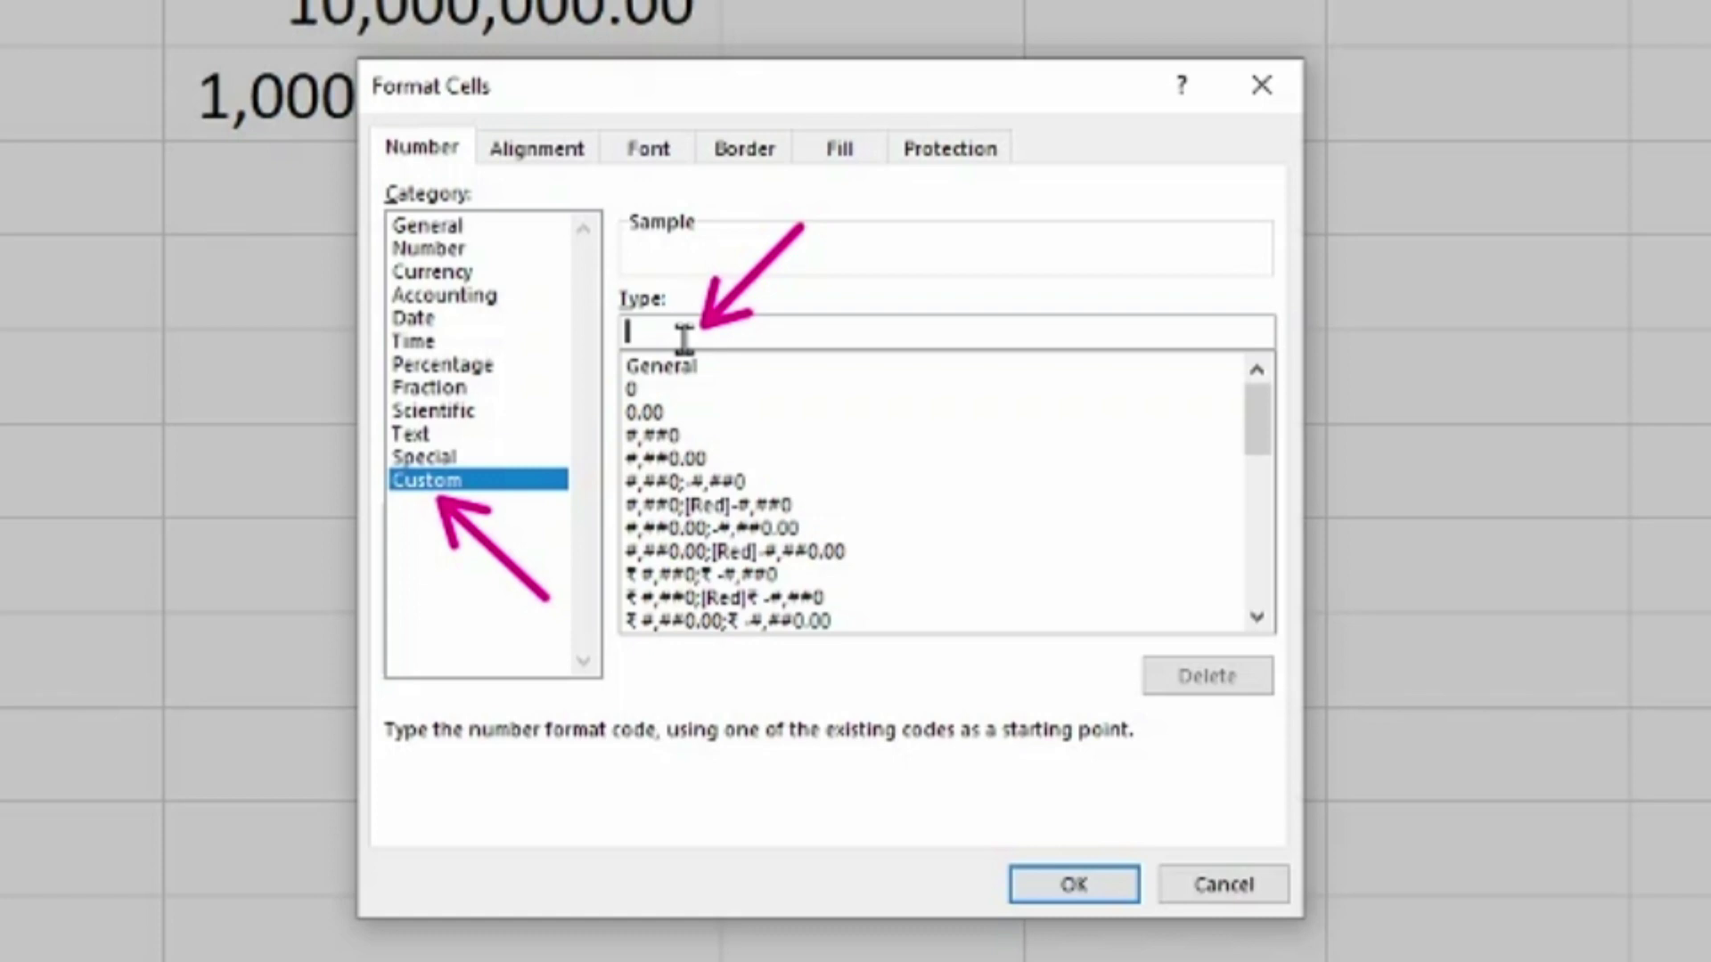
{"action": "type", "text": "[>=10000000]##\\,##\\,##\\,##0;[>=100000]##\\,##\\,##0;##,##0"}
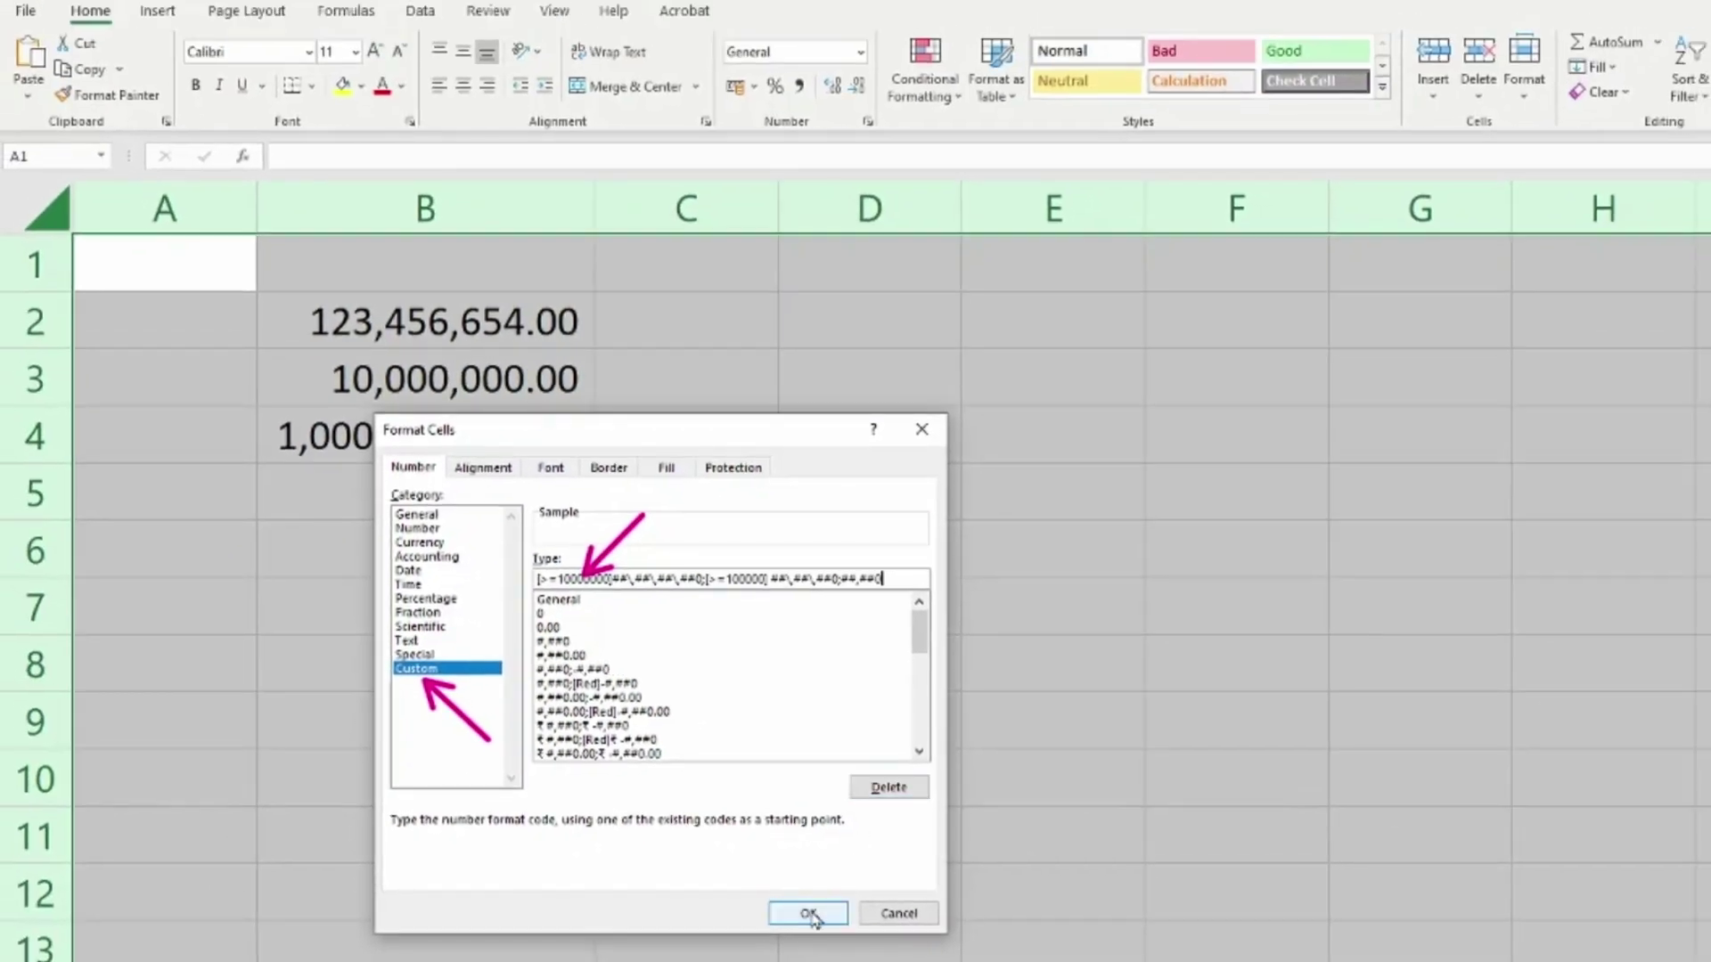
{"action": "left_click", "coordinate": [809, 914]}
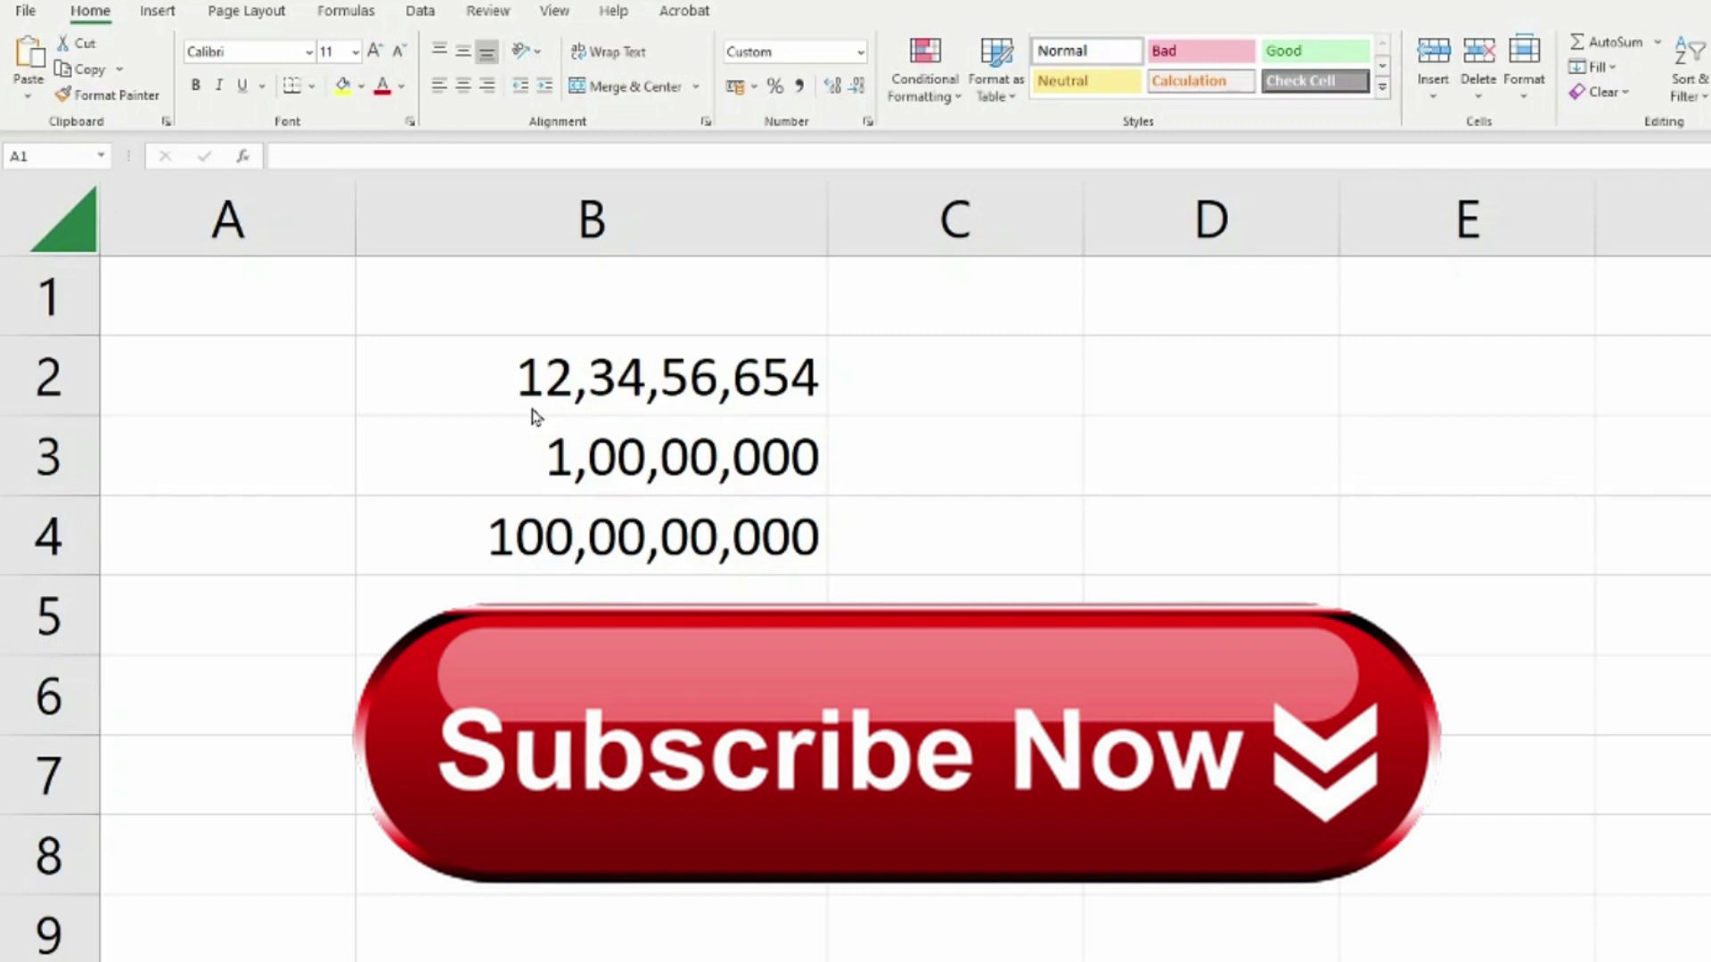
Apply the comma number style to the whole of column B.
{"action": "left_click", "coordinate": [614, 221]}
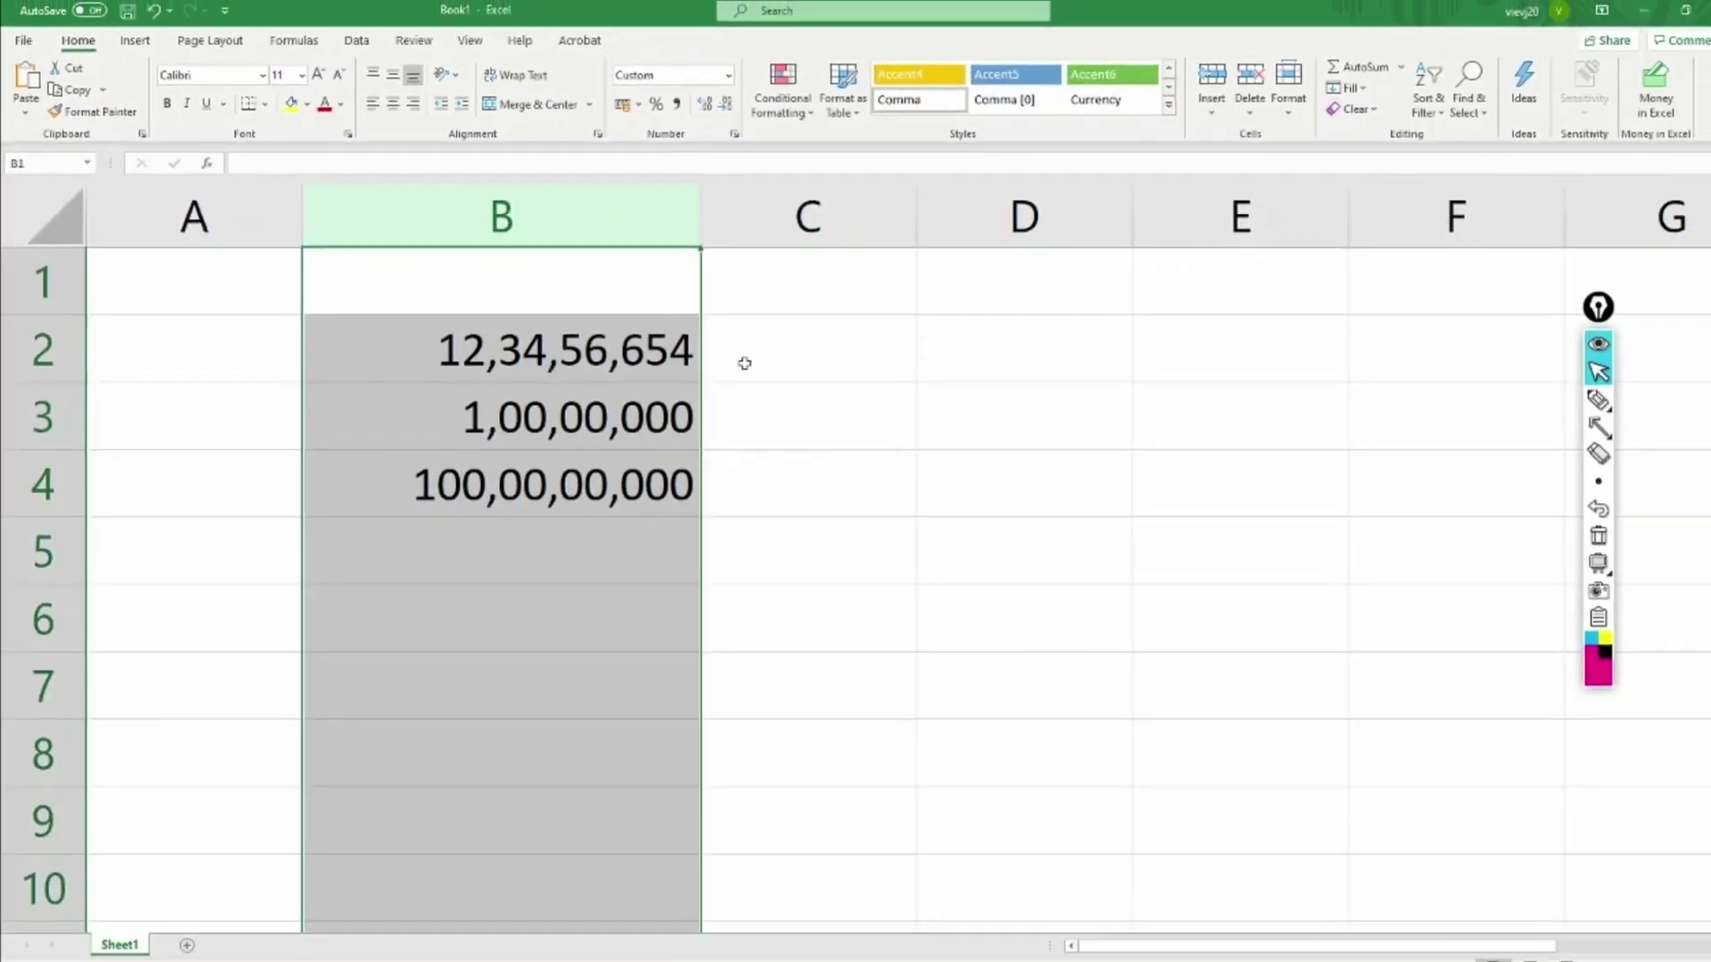
{"action": "left_click", "coordinate": [662, 107]}
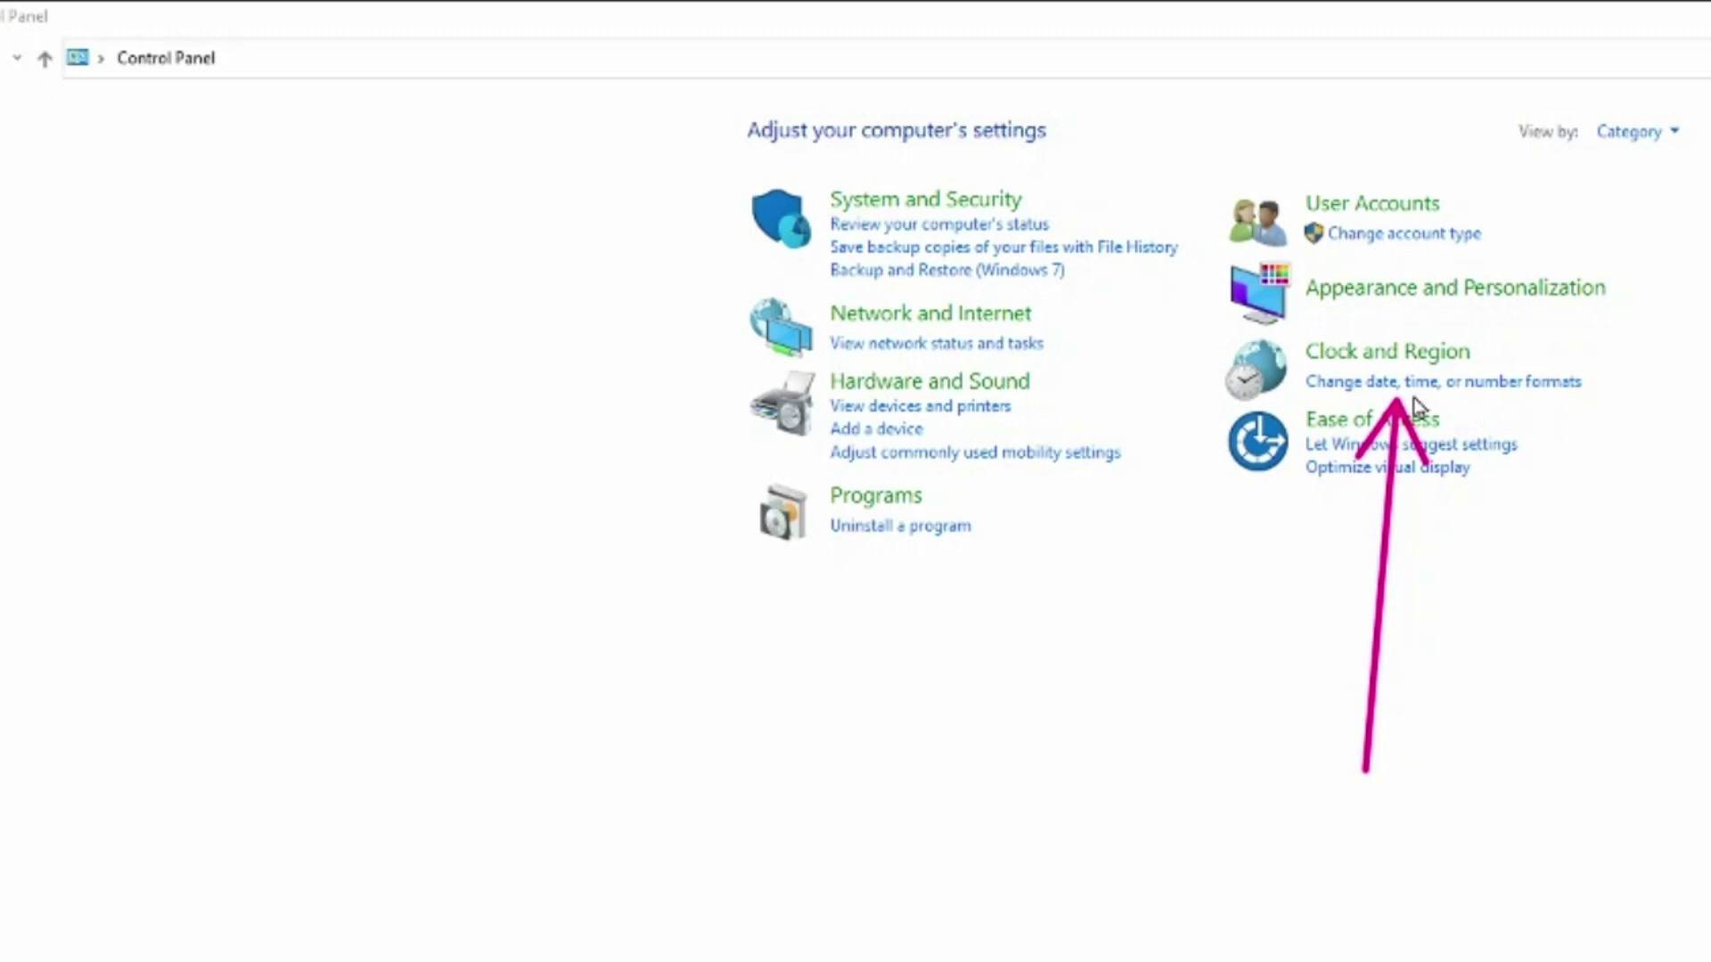
In Control Panel's additional region settings, set the digit grouping for numbers to 12,34,56,789 and apply it.
{"action": "left_click", "coordinate": [1466, 384]}
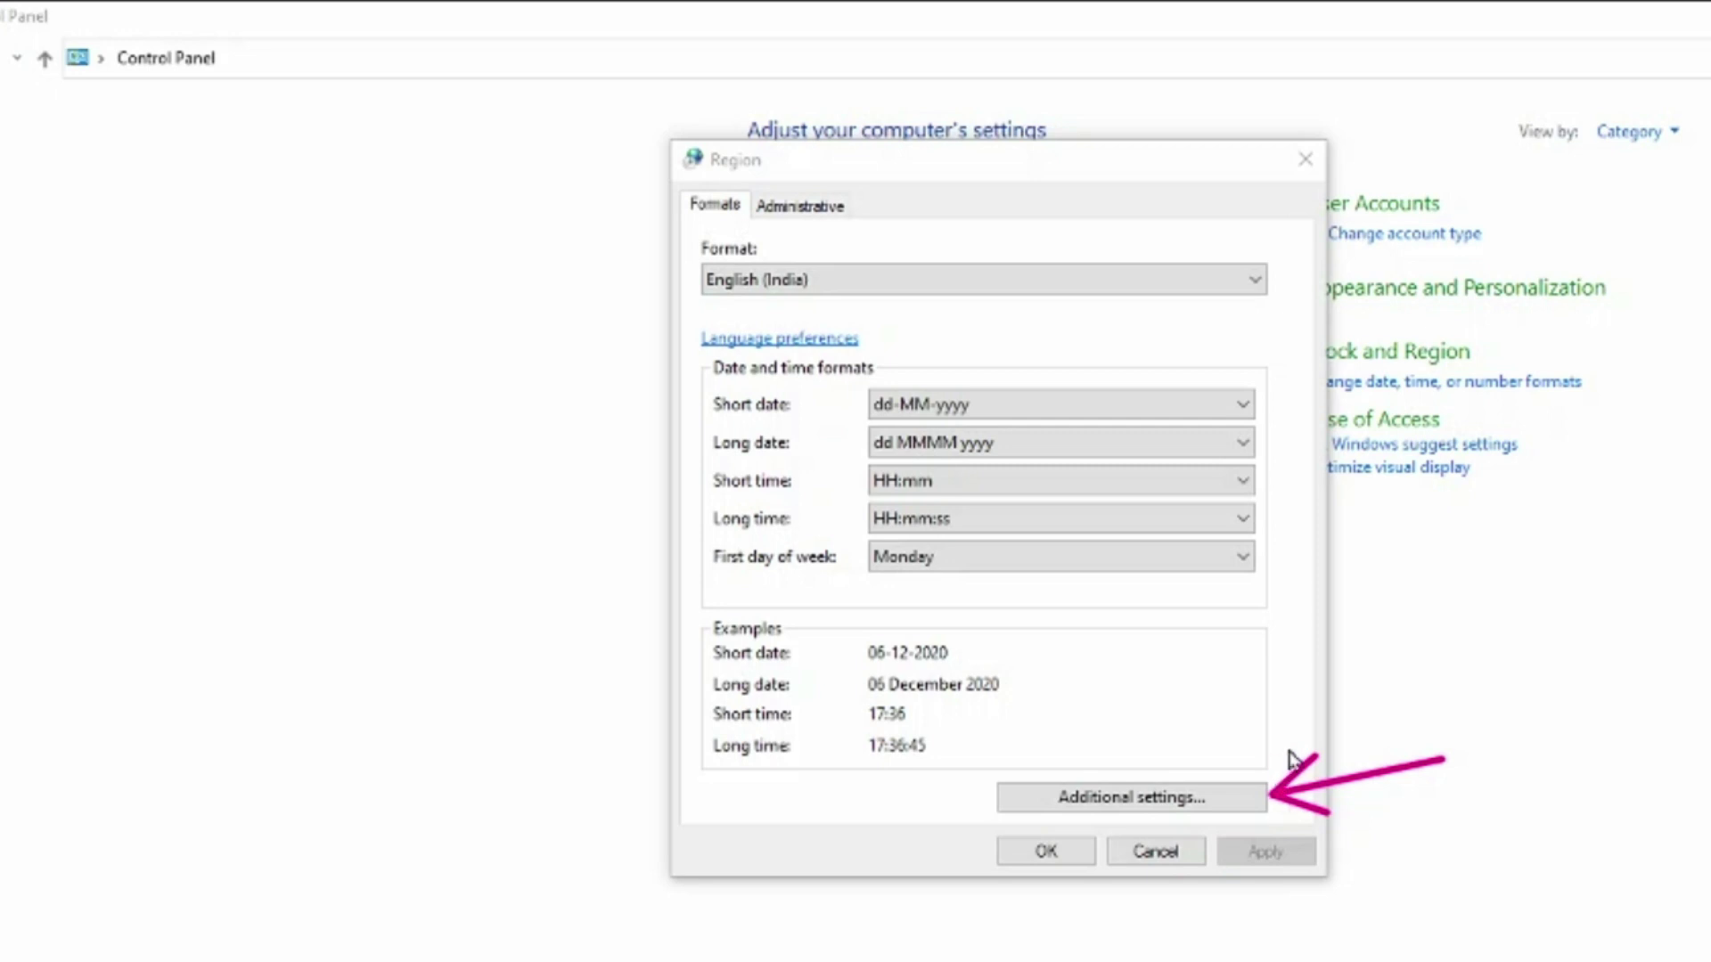
{"action": "left_click", "coordinate": [1007, 802]}
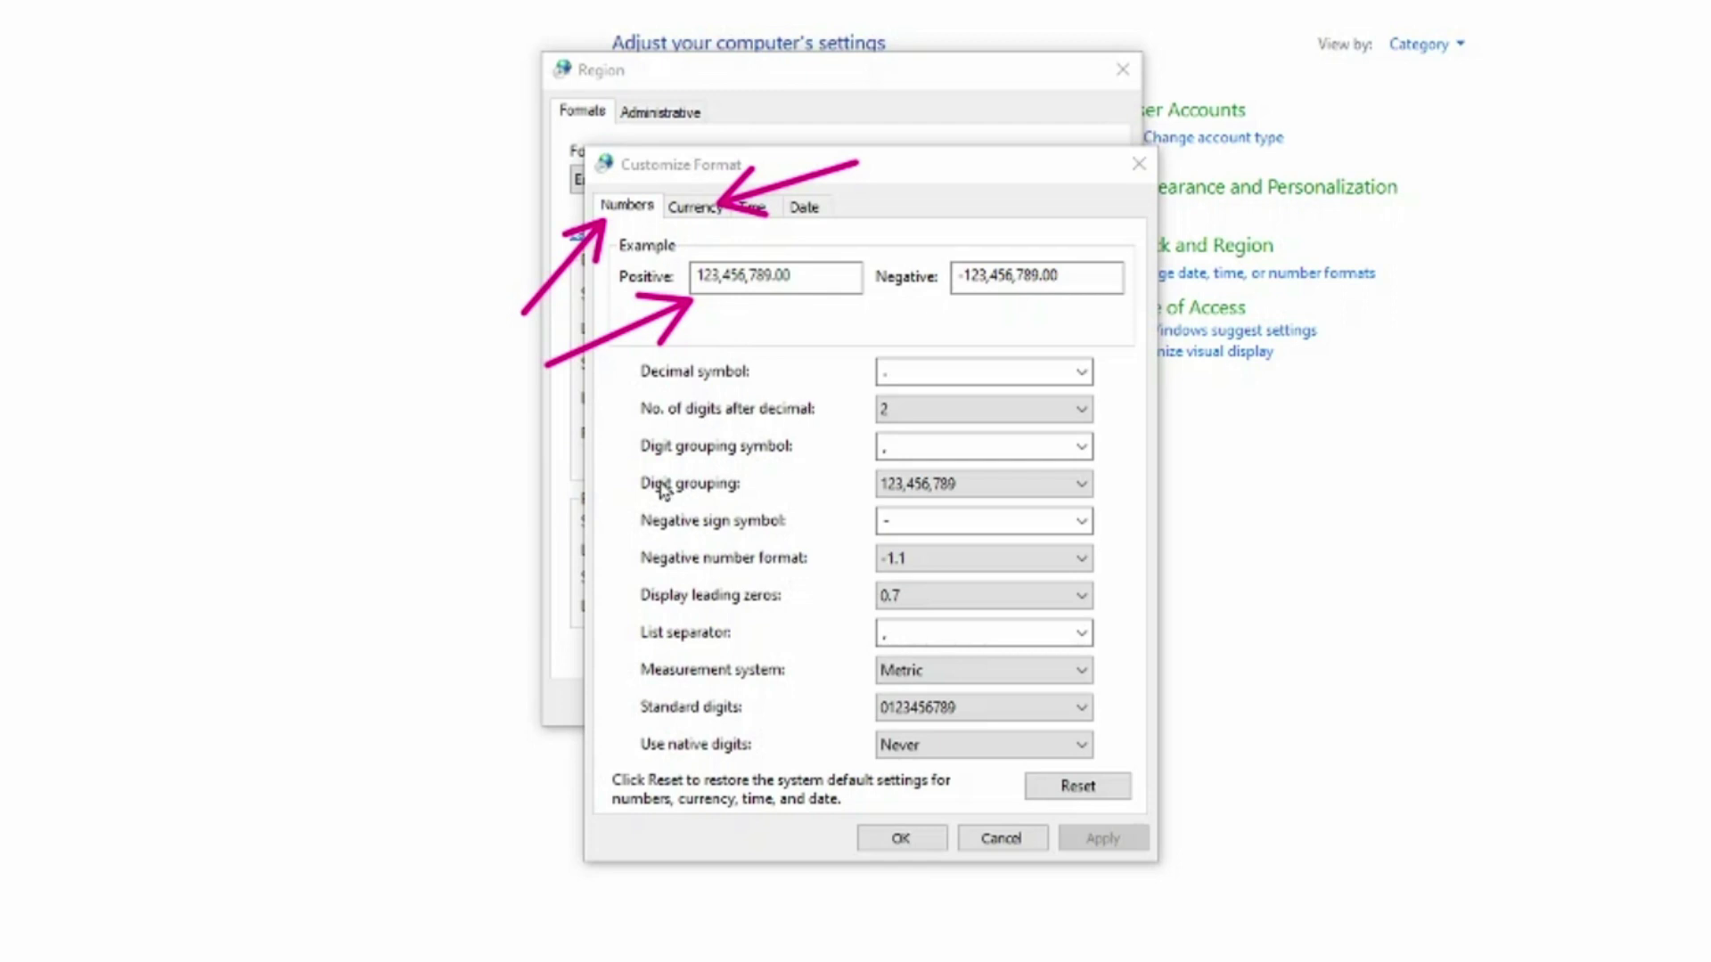
{"action": "mouse_move", "coordinate": [618, 463]}
{"action": "left_mouse_down"}
{"action": "mouse_move", "coordinate": [806, 511]}
{"action": "mouse_move", "coordinate": [1126, 518]}
{"action": "left_mouse_up"}
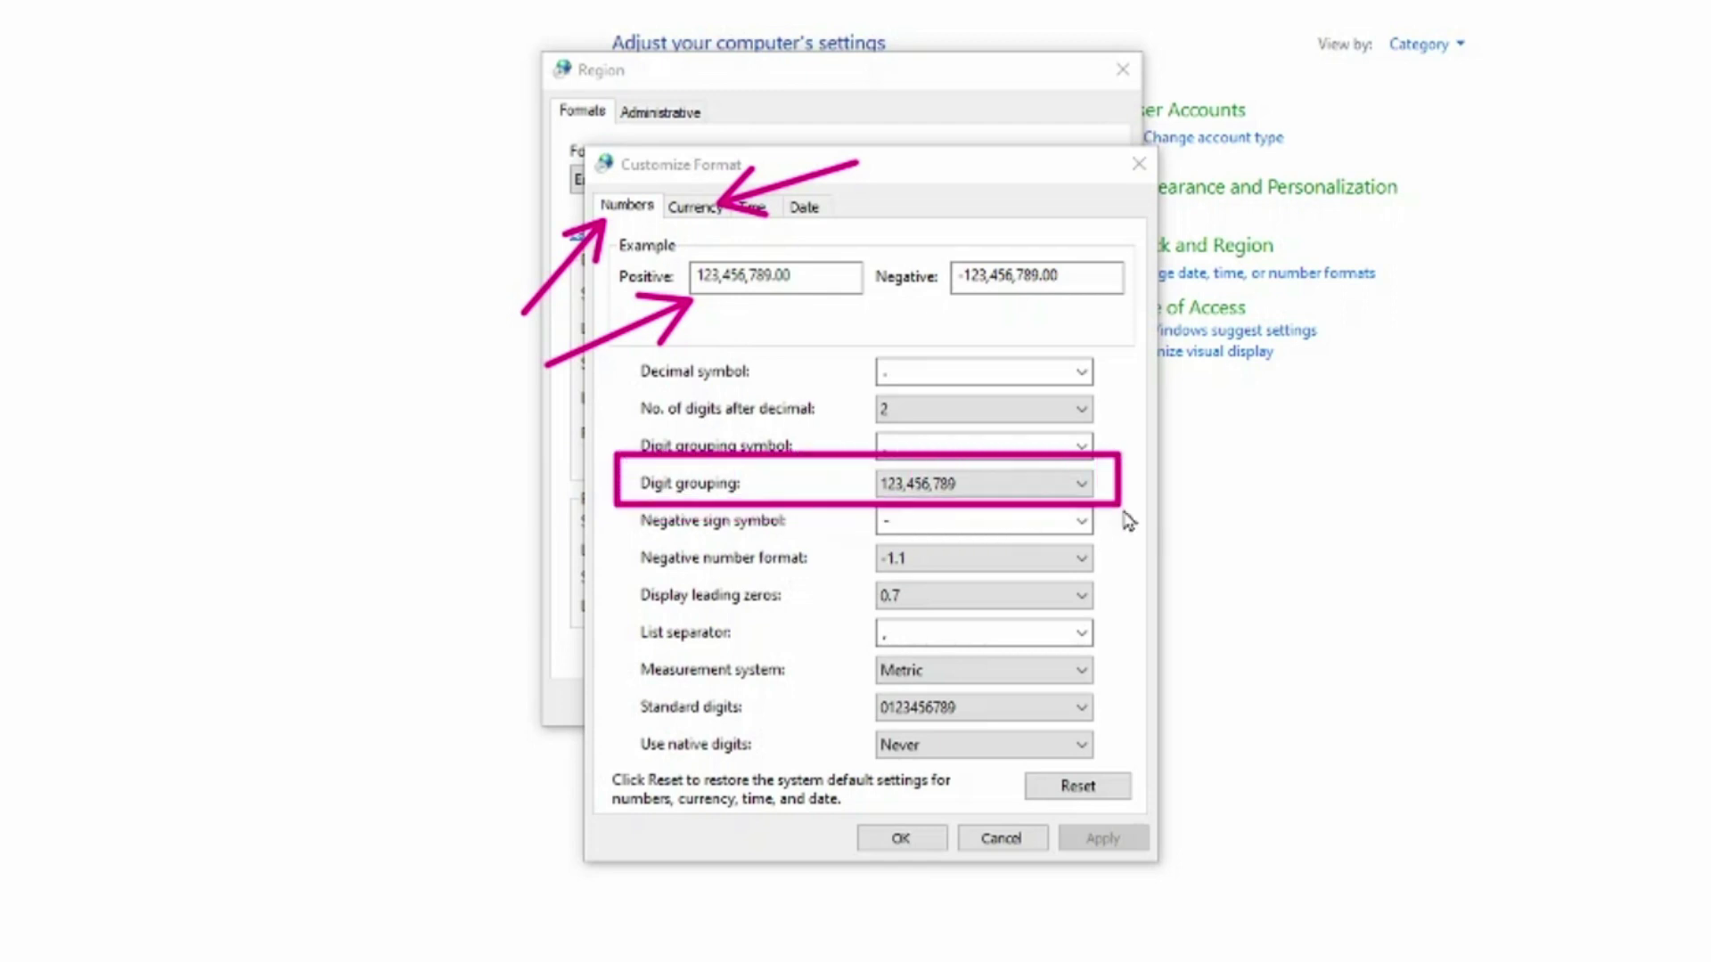
{"action": "left_click", "coordinate": [1082, 484]}
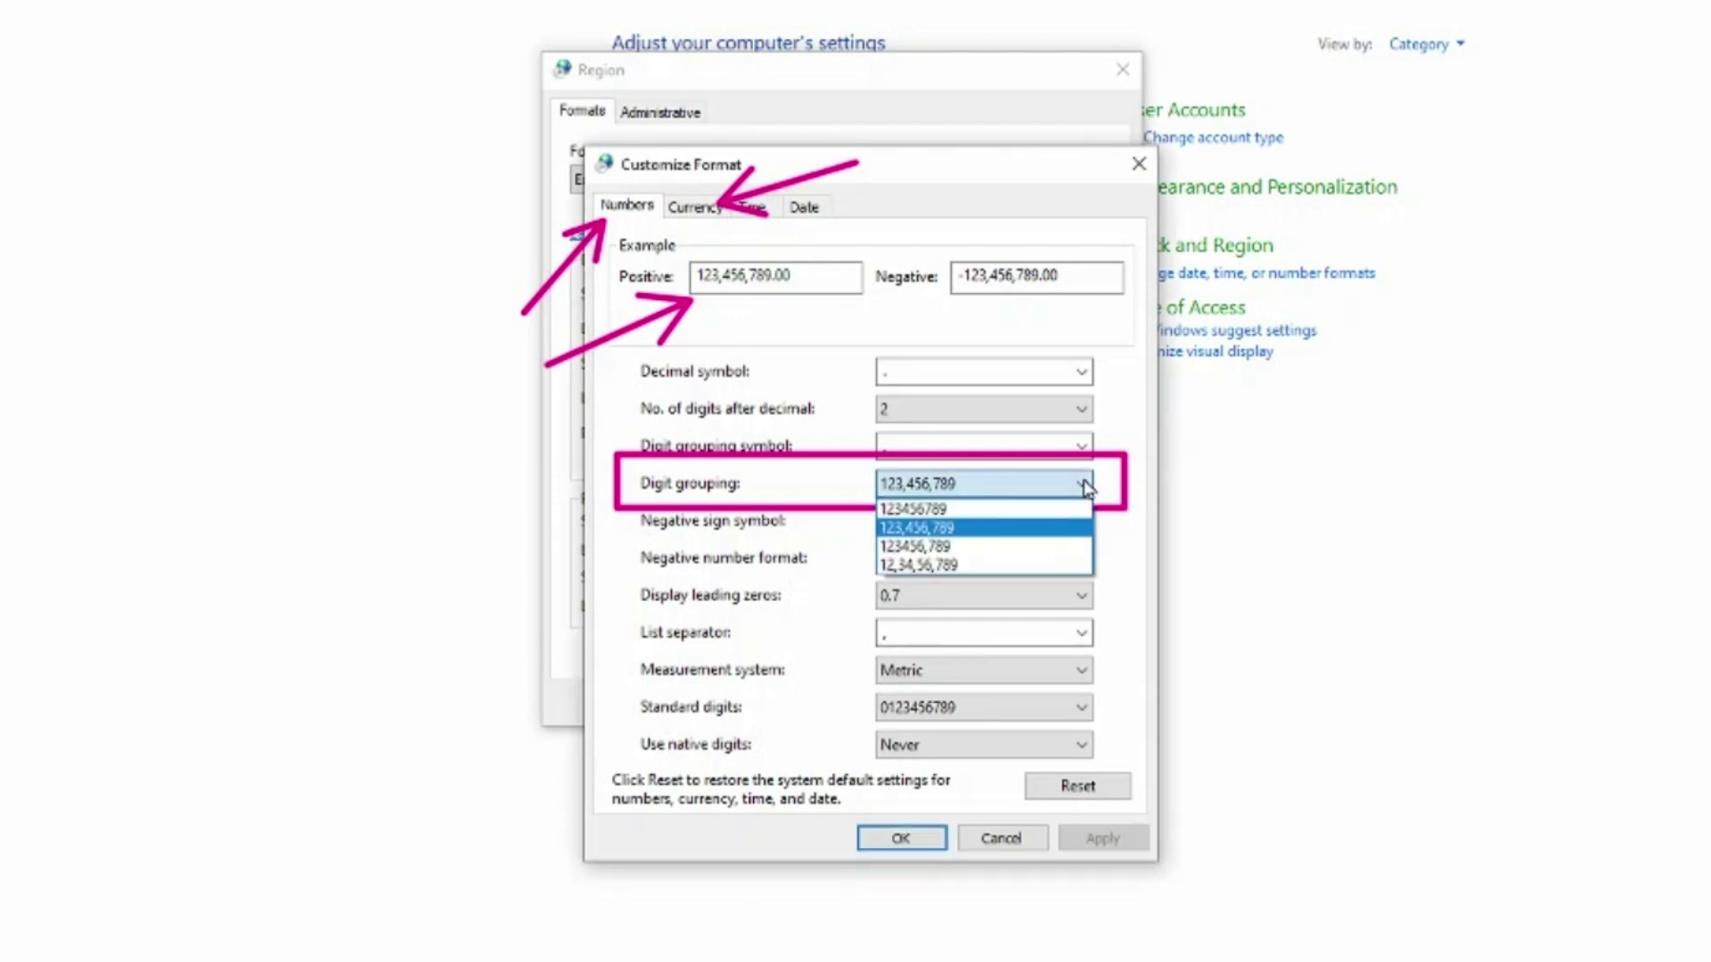
{"action": "left_click", "coordinate": [1034, 567]}
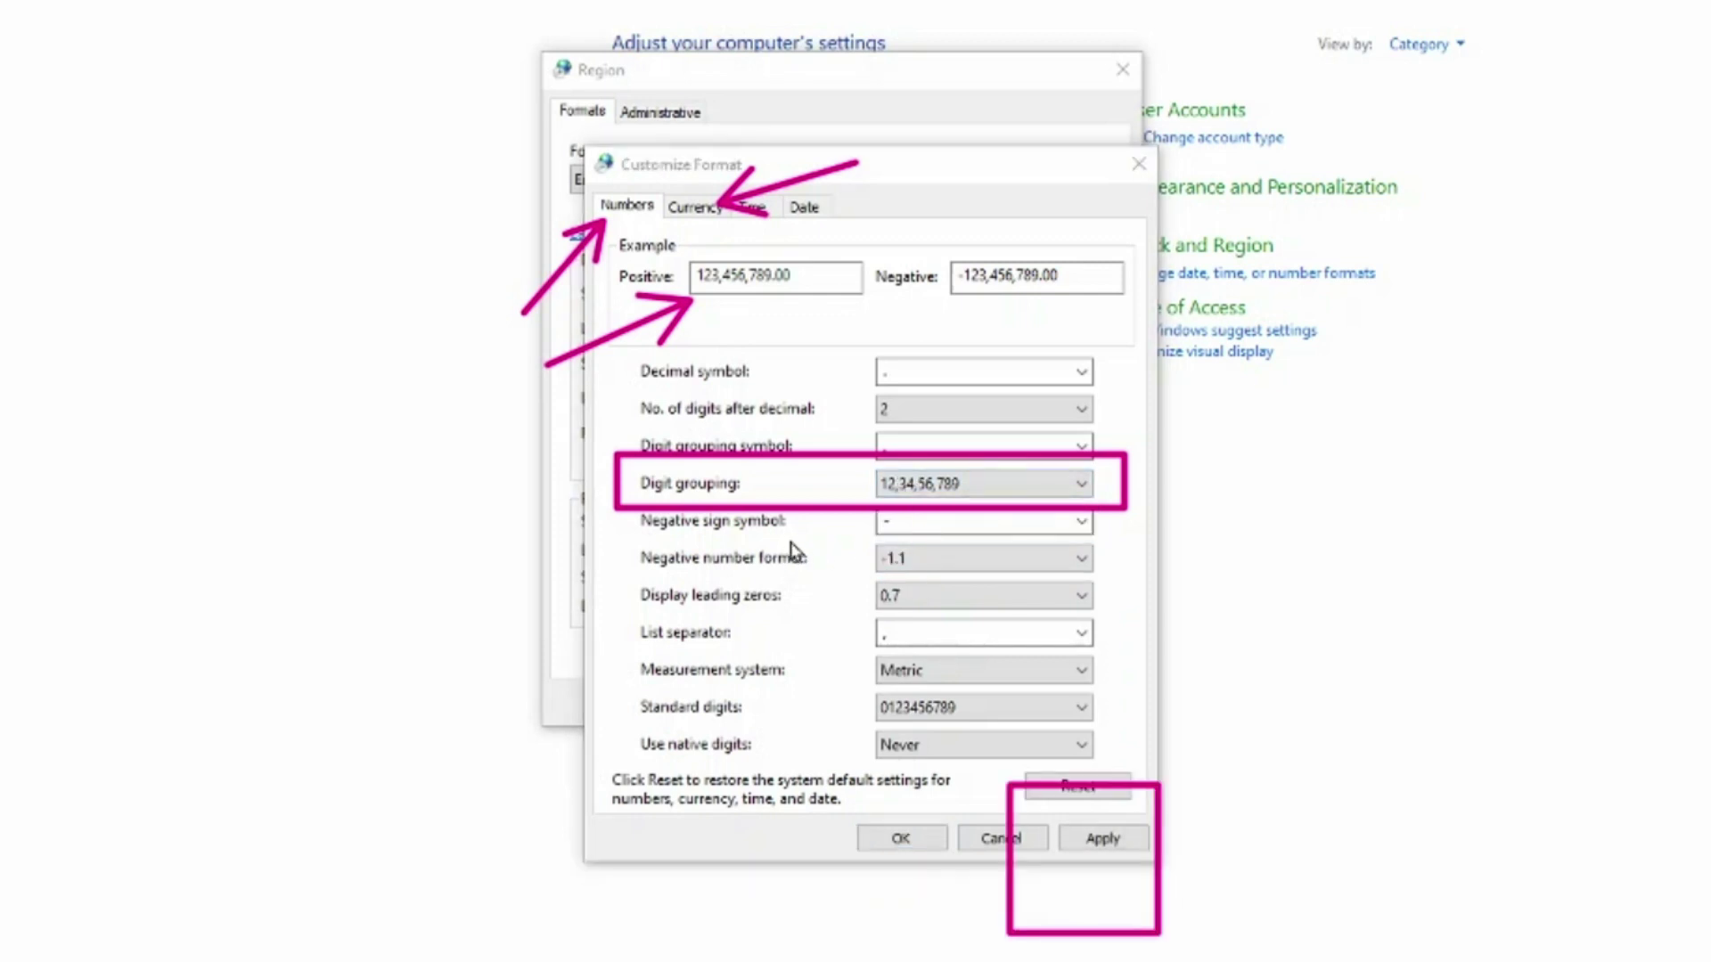
{"action": "left_click", "coordinate": [1103, 838]}
{"action": "key", "text": "ctrl+shift+4"}
{"action": "left_click_drag", "start_coordinate": [684, 275], "coordinate": [859, 271]}
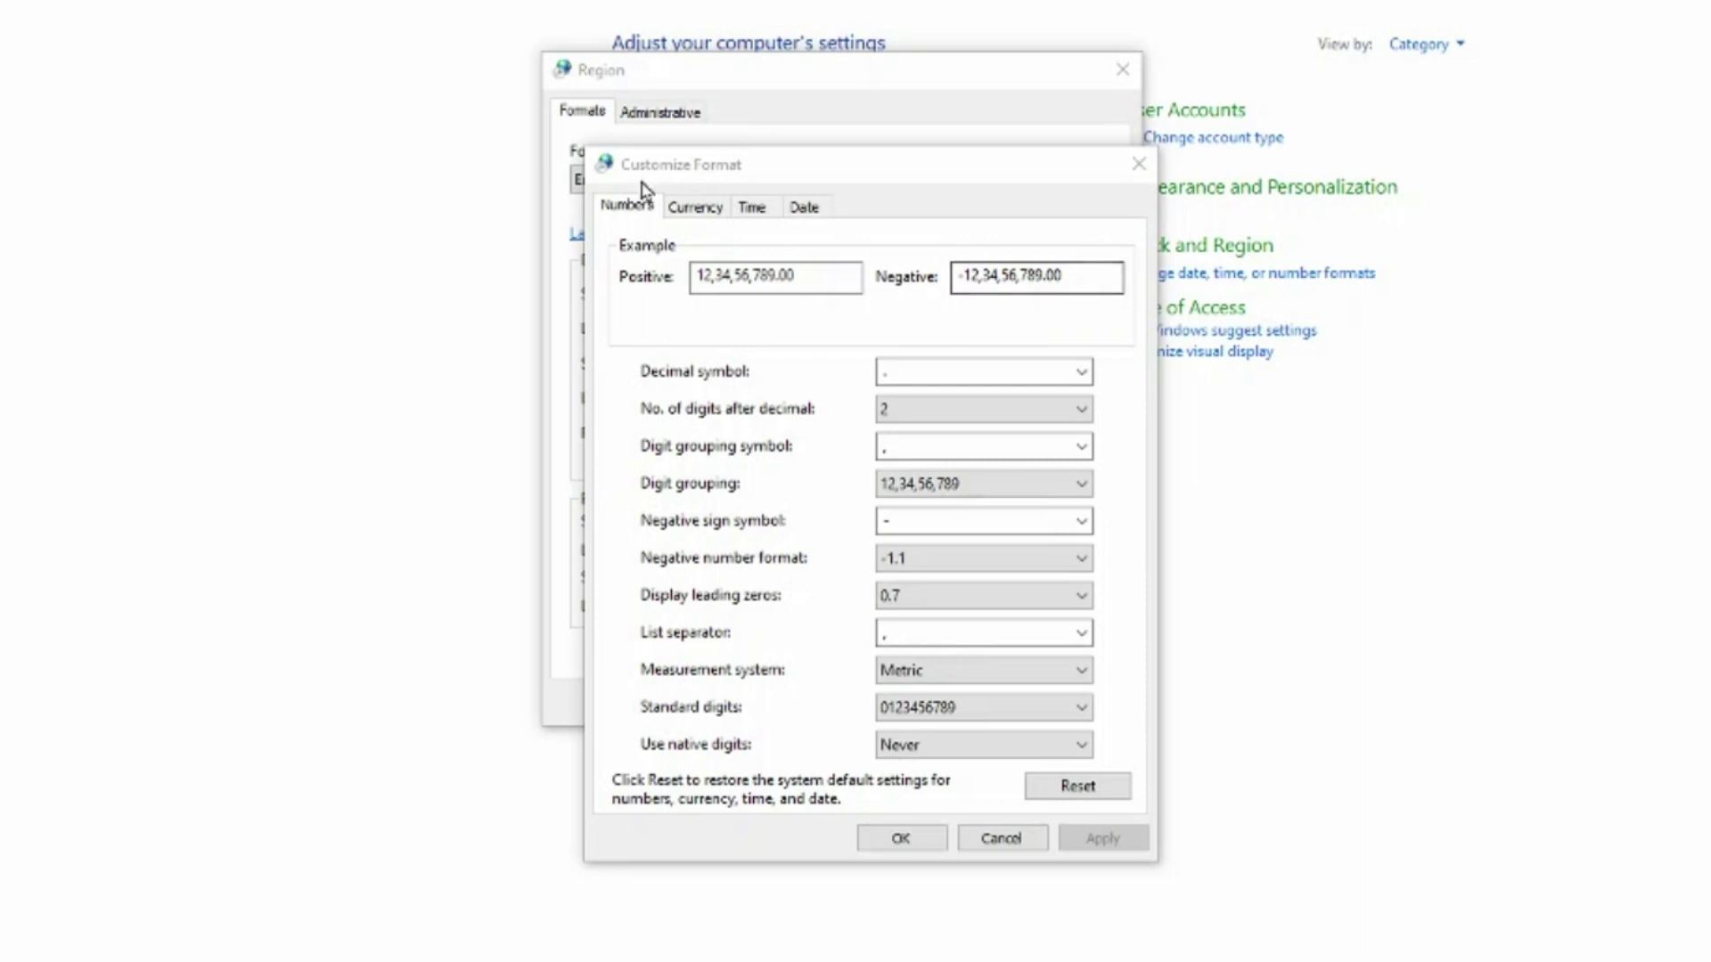
Set the digit grouping for currency to 12,34,56,789, apply it, and accept the region settings.
{"action": "left_click", "coordinate": [689, 212]}
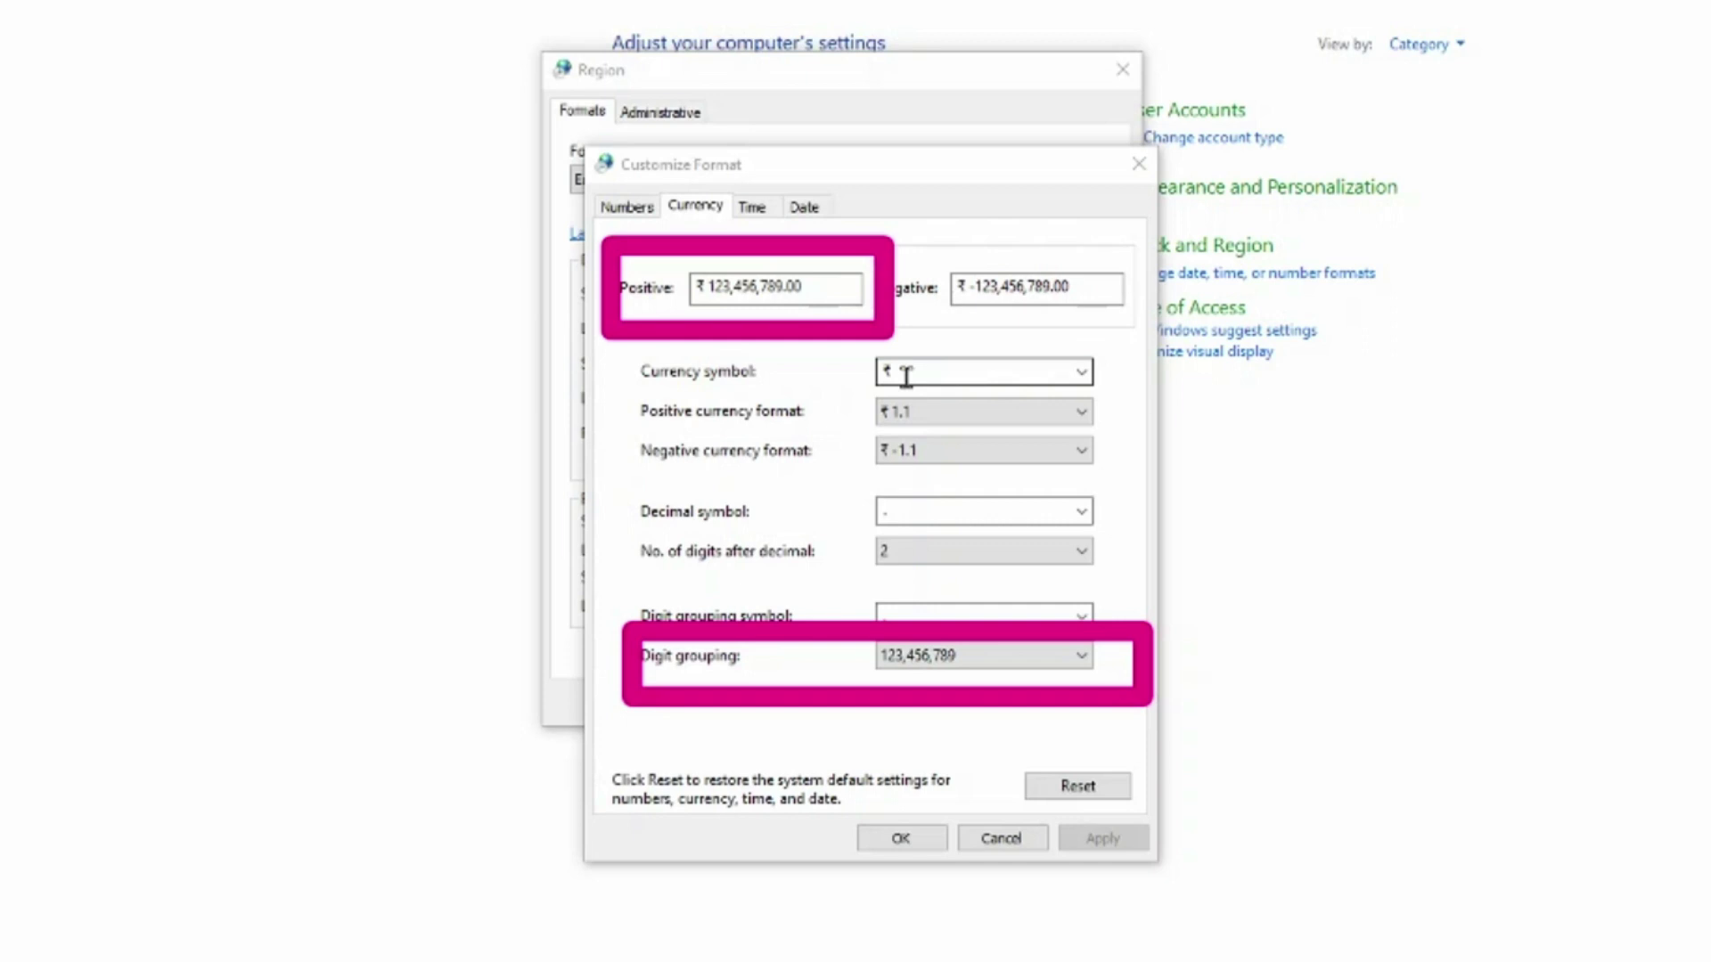
{"action": "left_click", "coordinate": [1081, 662]}
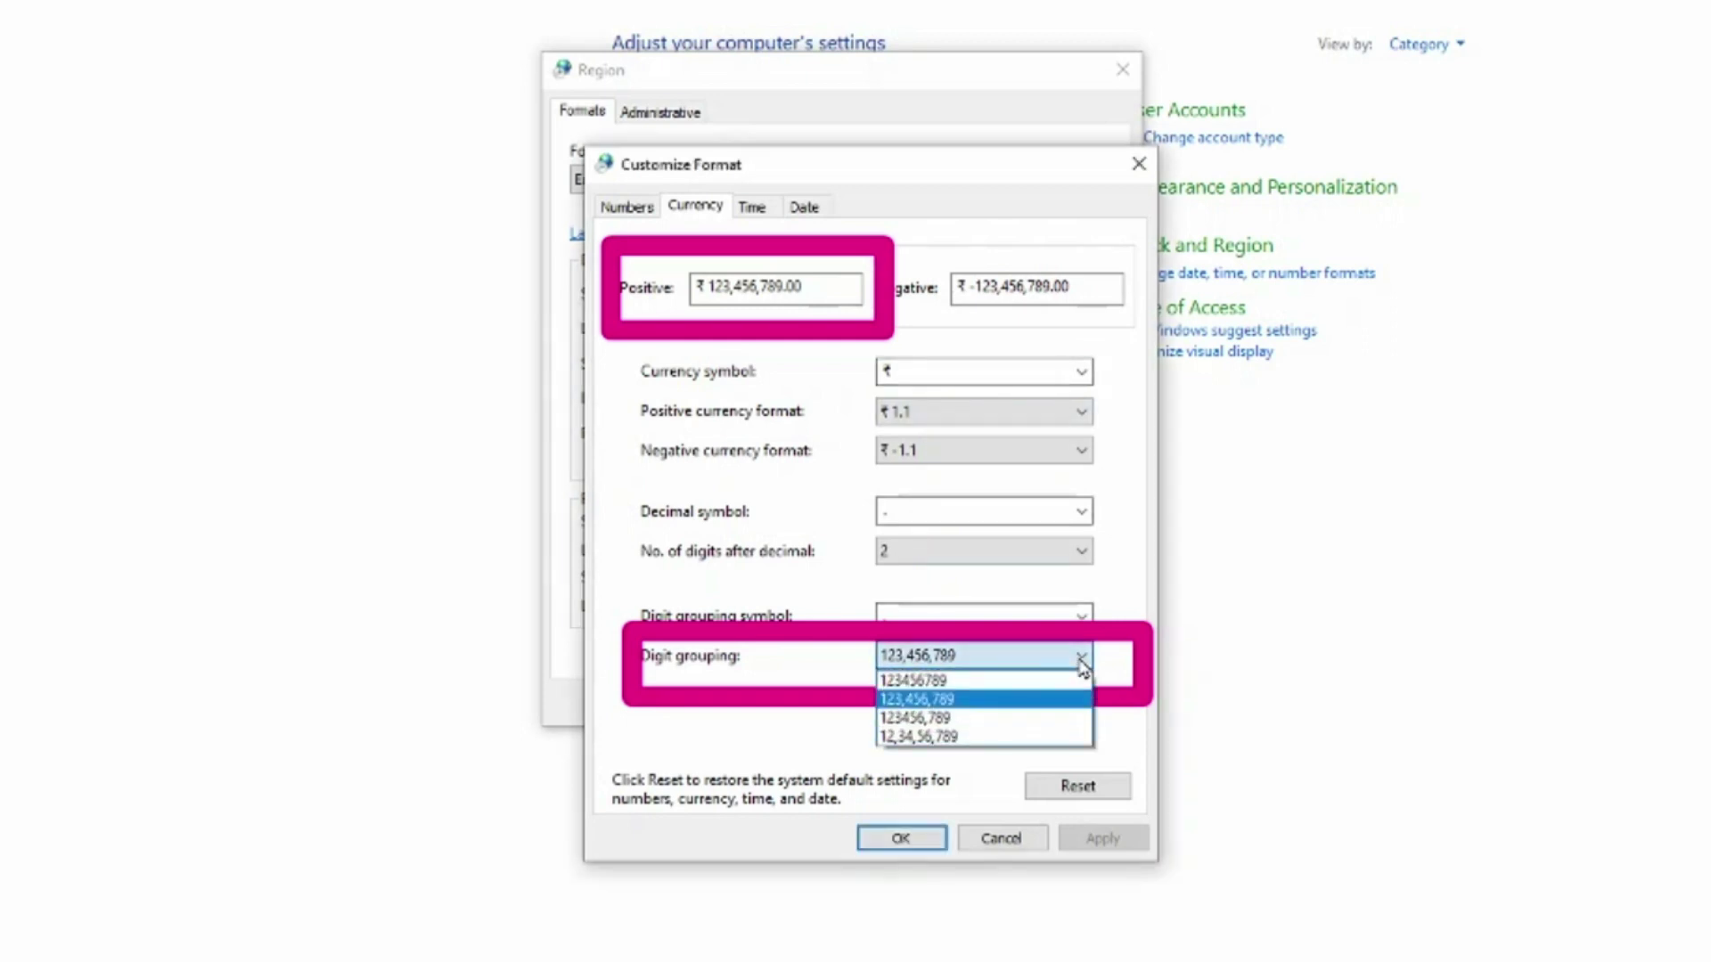
{"action": "left_click", "coordinate": [1043, 737]}
{"action": "left_click", "coordinate": [1125, 841]}
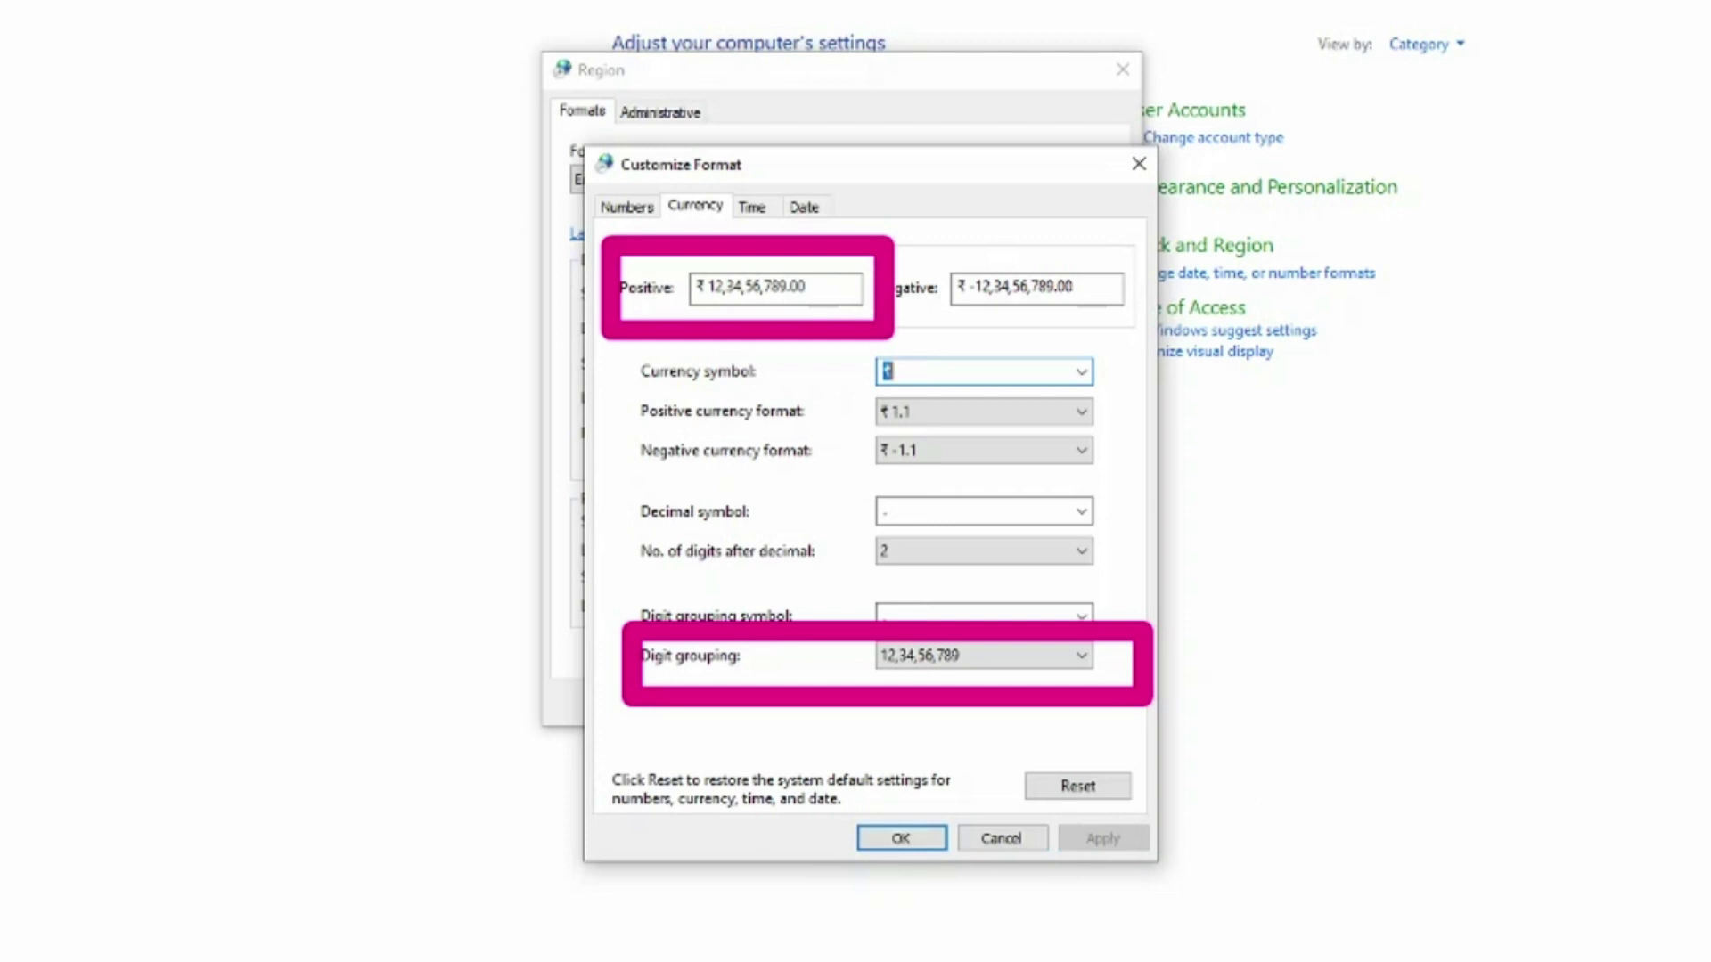
{"action": "left_click_drag", "start_coordinate": [694, 283], "coordinate": [860, 281]}
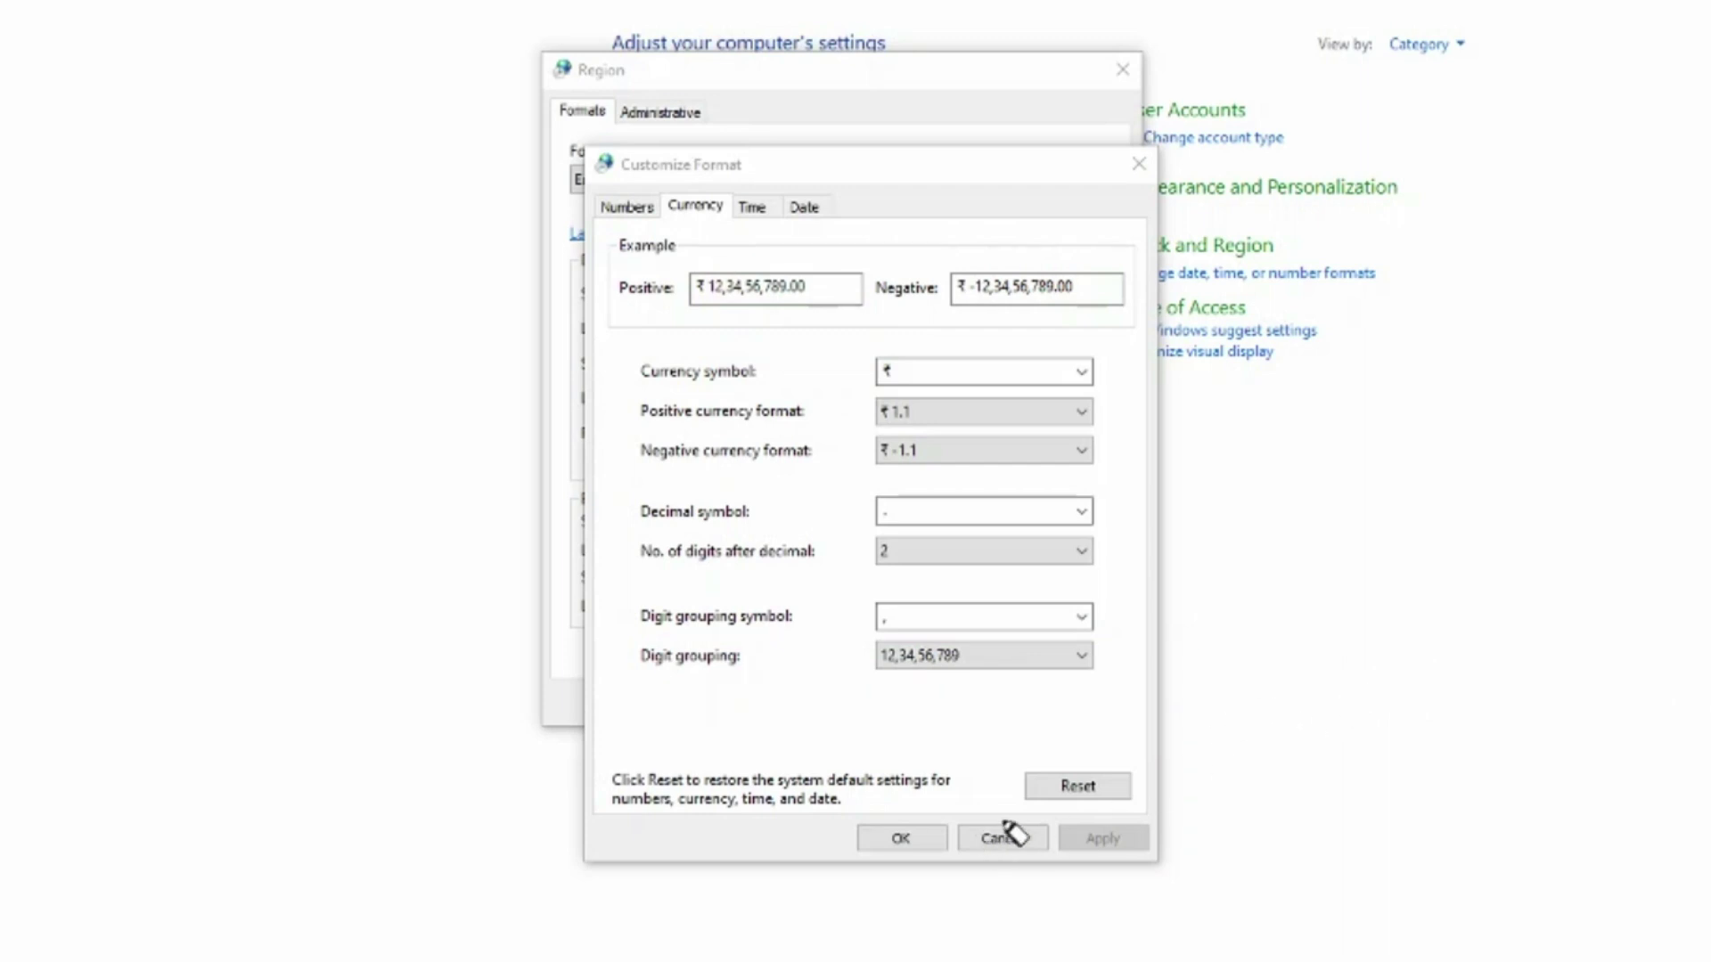
{"action": "left_click", "coordinate": [924, 843]}
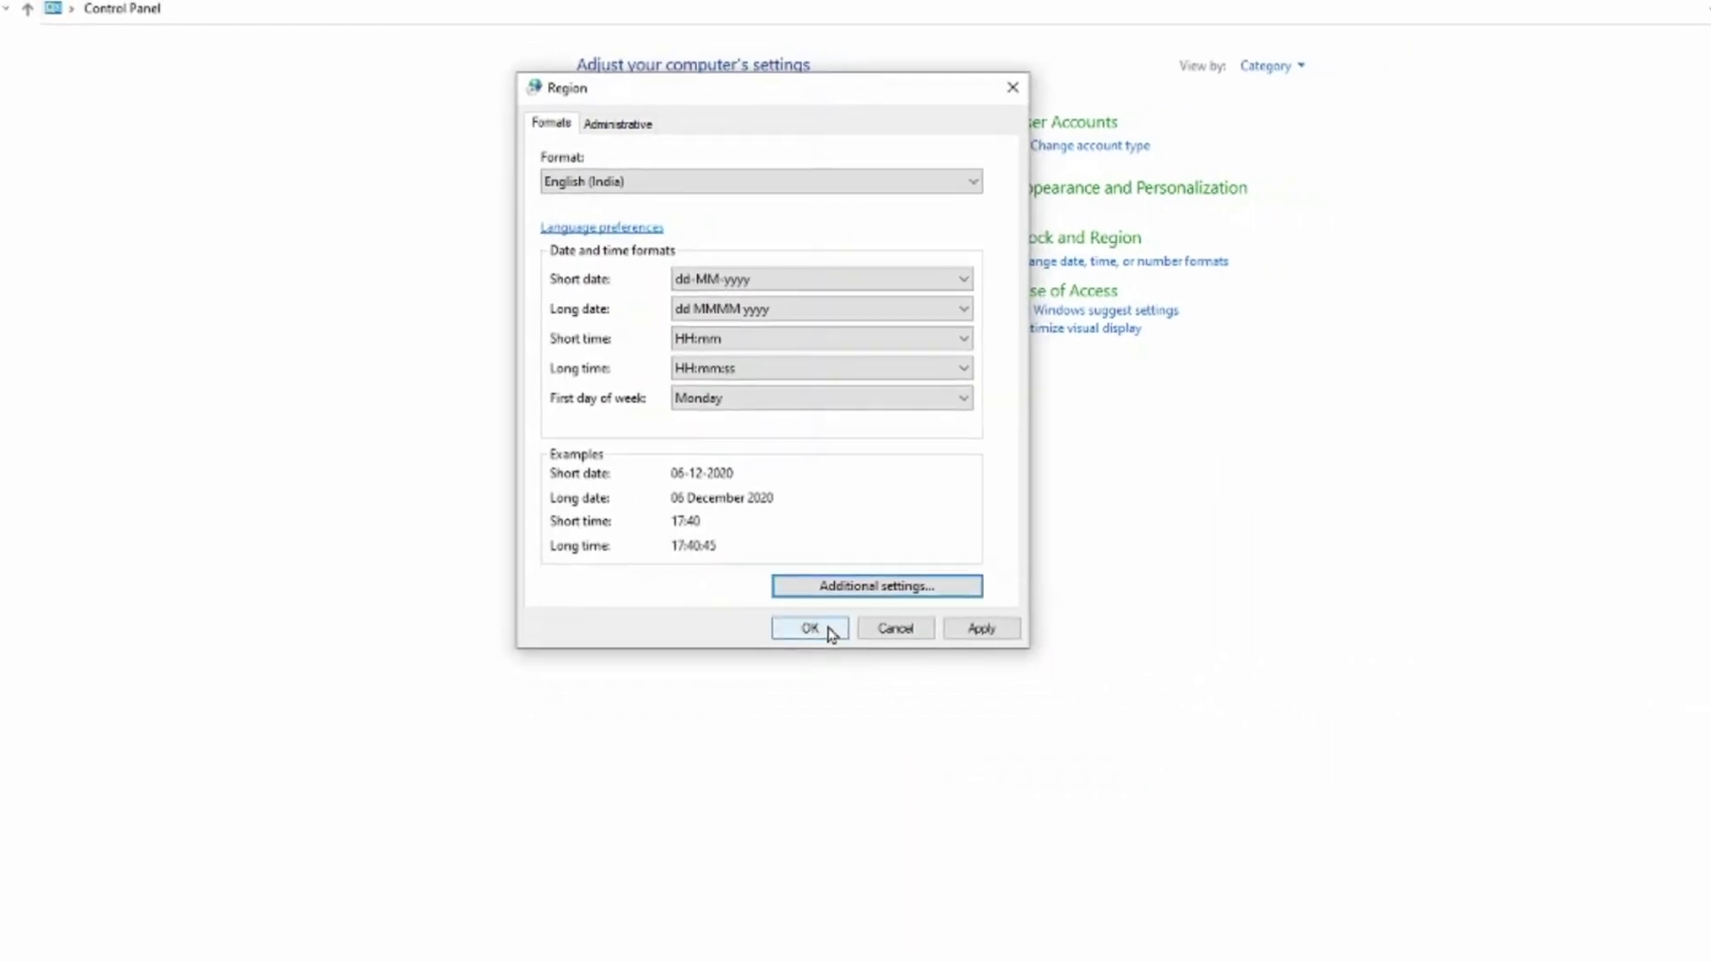
{"action": "left_click", "coordinate": [828, 632]}
Switch back to Excel and check the digit grouping of the numbers in cells B2 to B4.
{"action": "key", "text": "alt+Tab"}
{"action": "key", "text": "Tab"}
{"action": "key", "text": "Tab"}
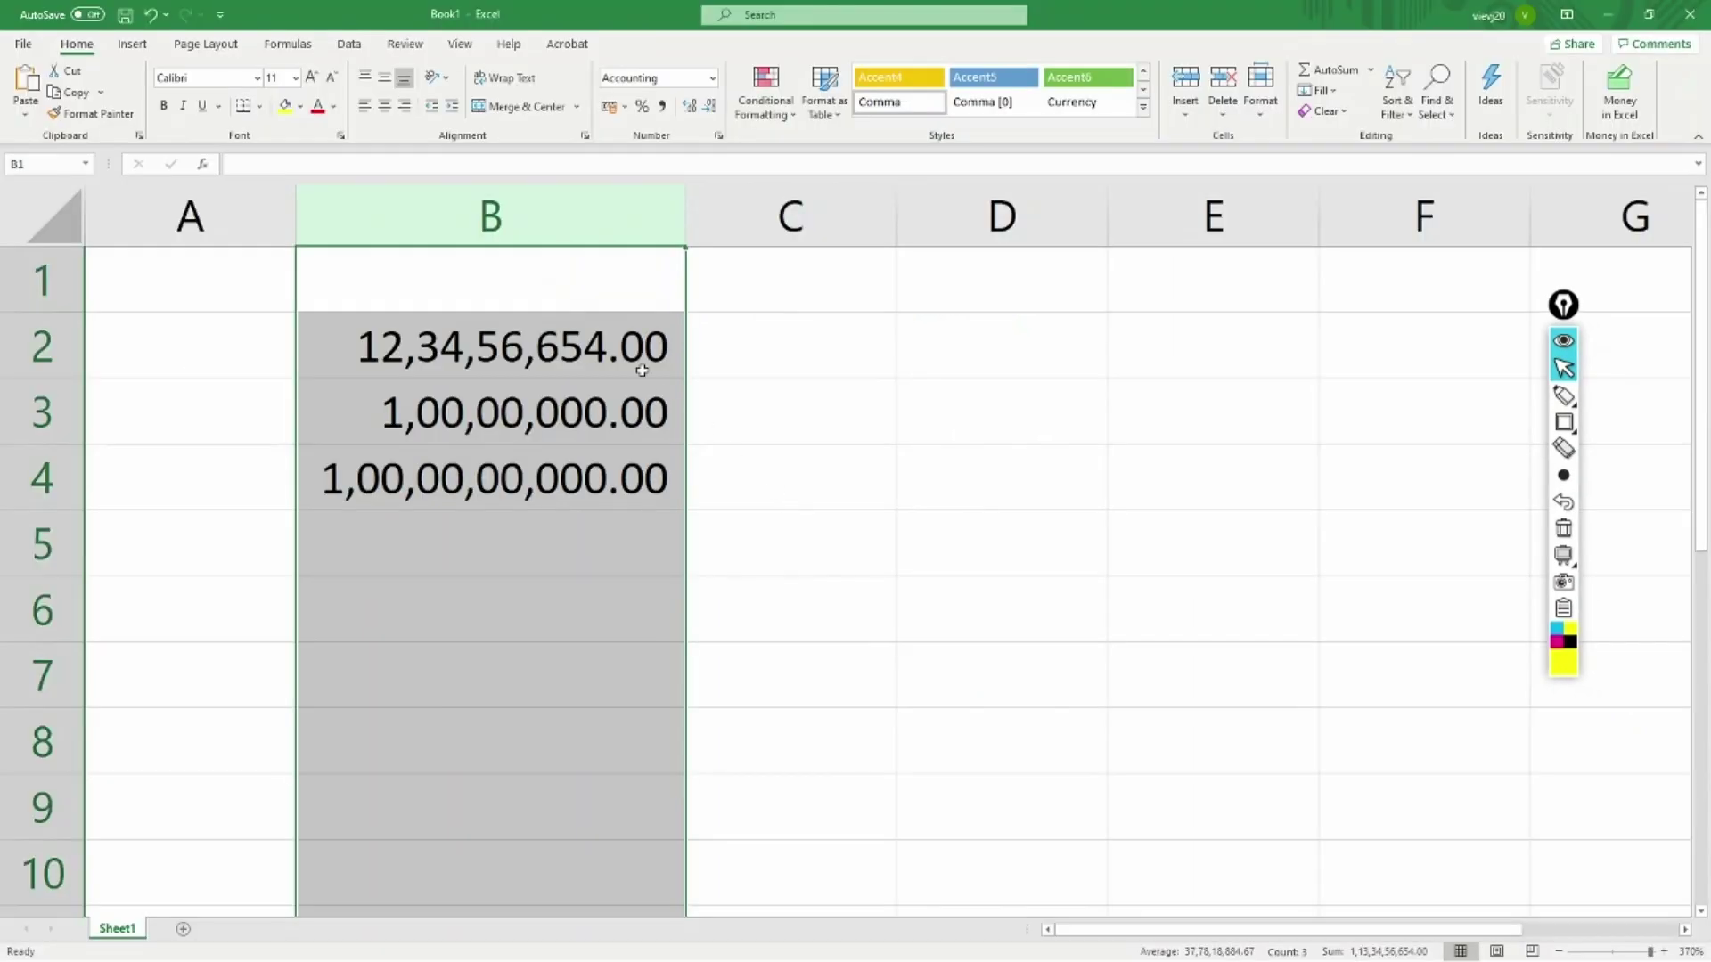
{"action": "left_click", "coordinate": [562, 349]}
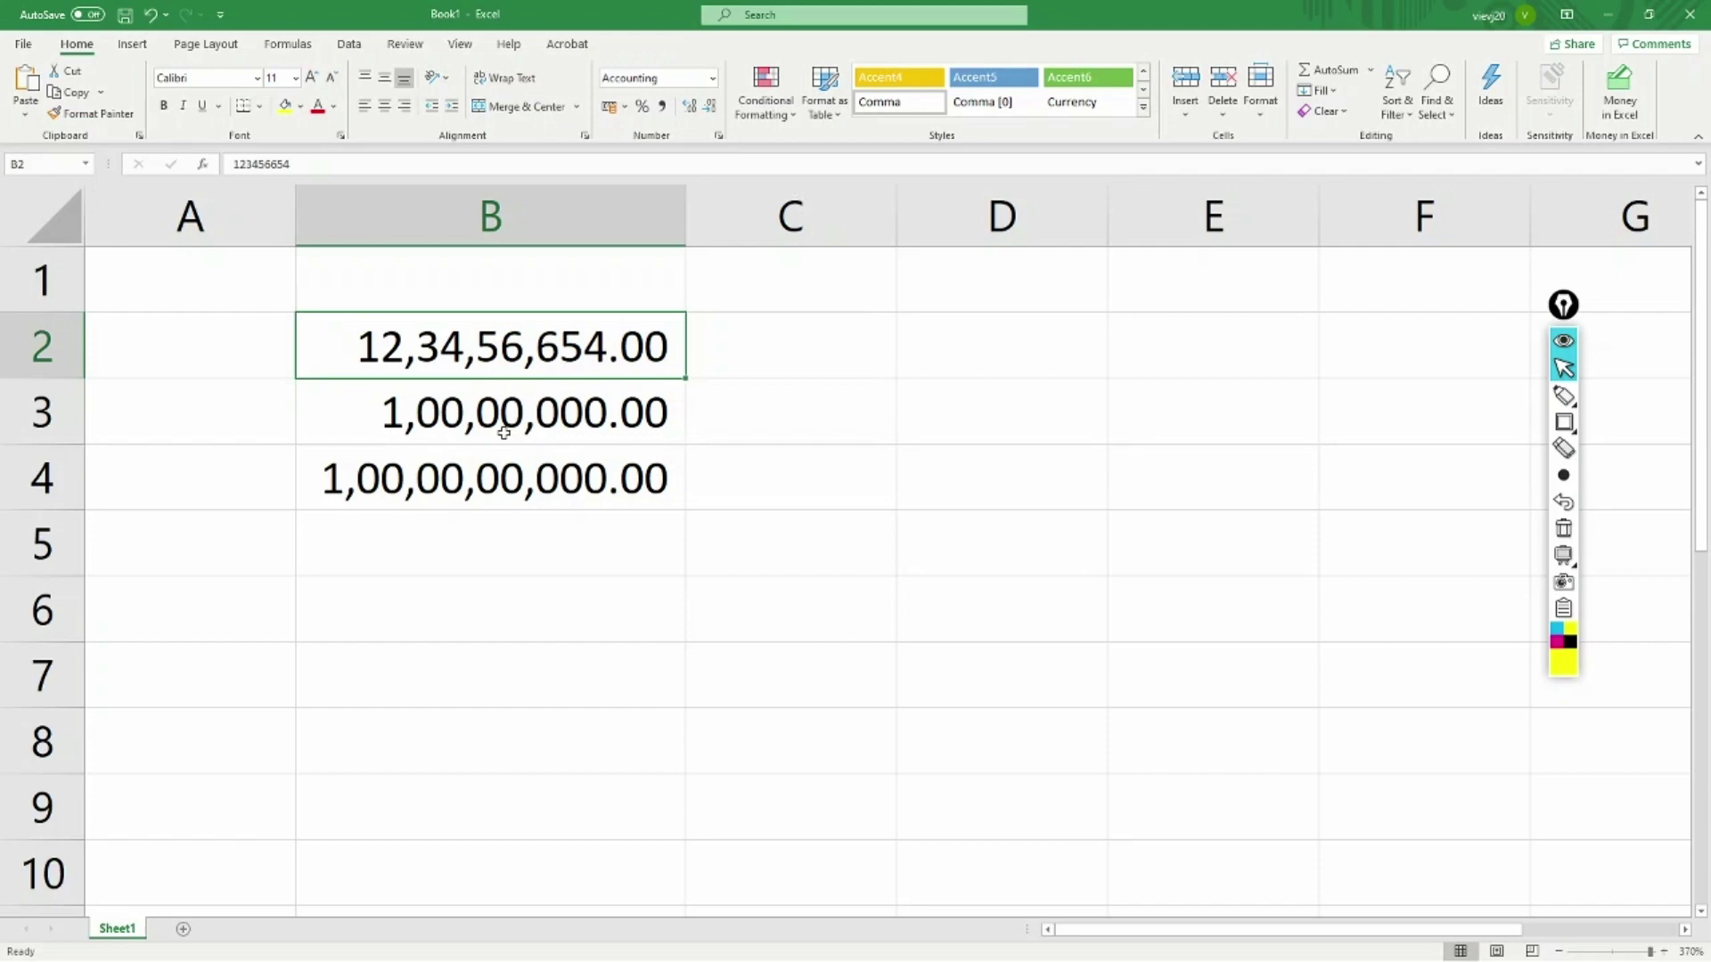
{"action": "left_click", "coordinate": [412, 425]}
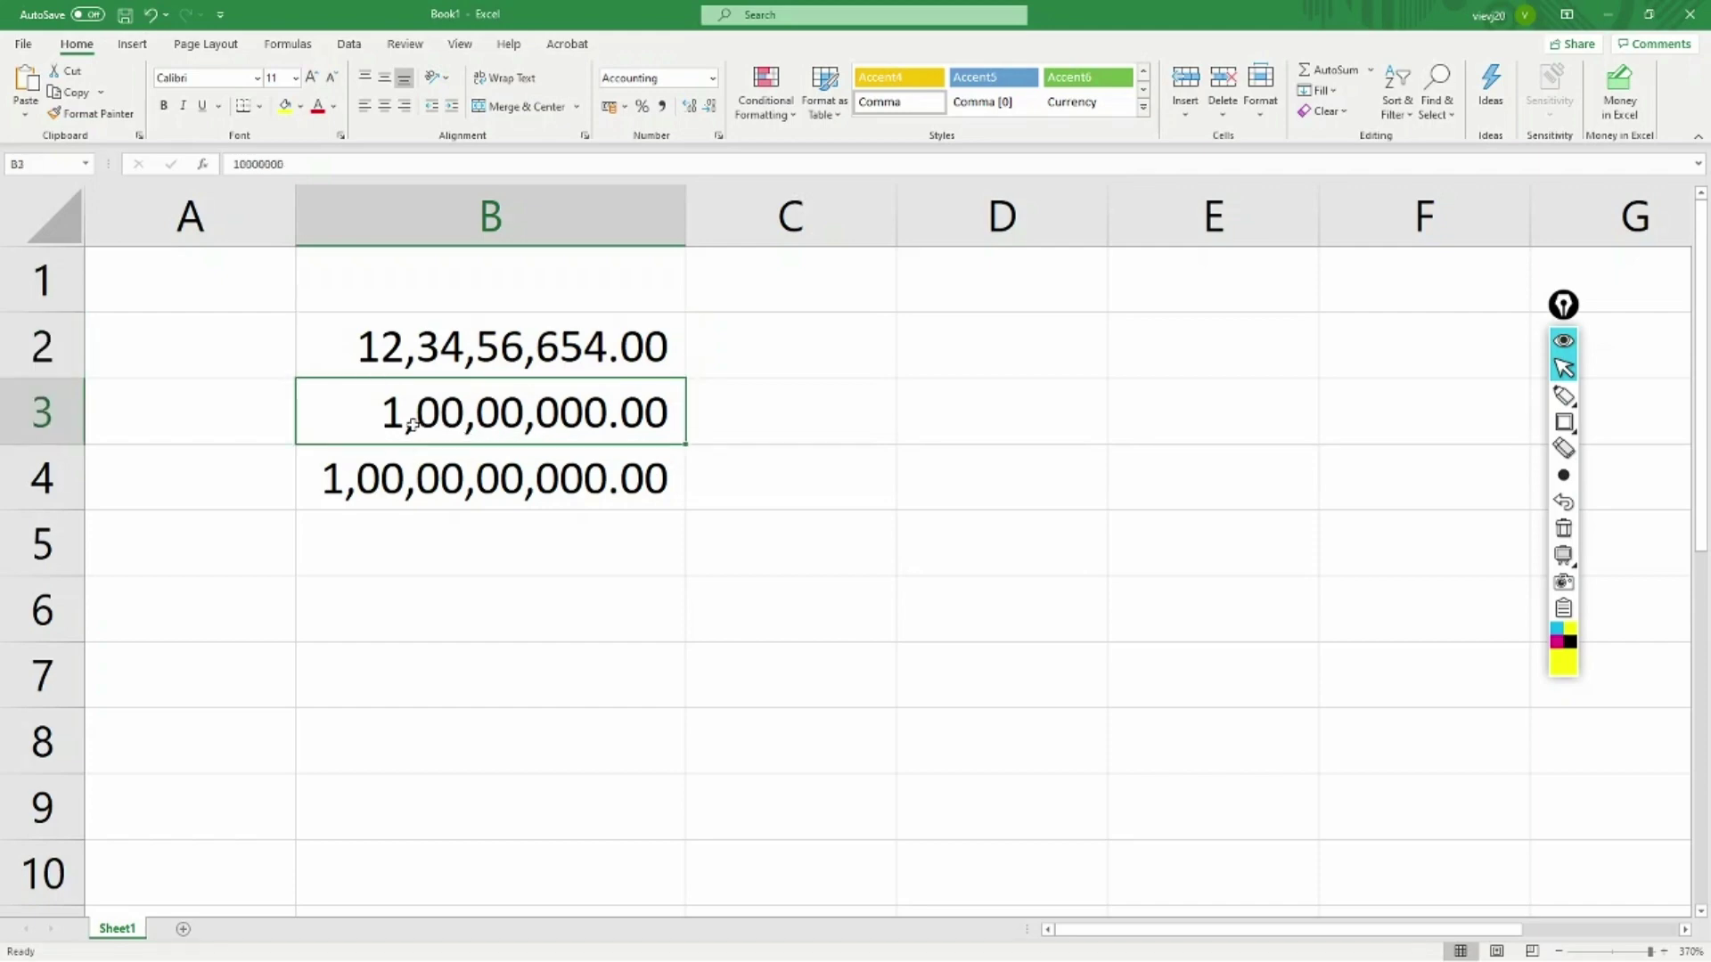
{"action": "left_click", "coordinate": [413, 492]}
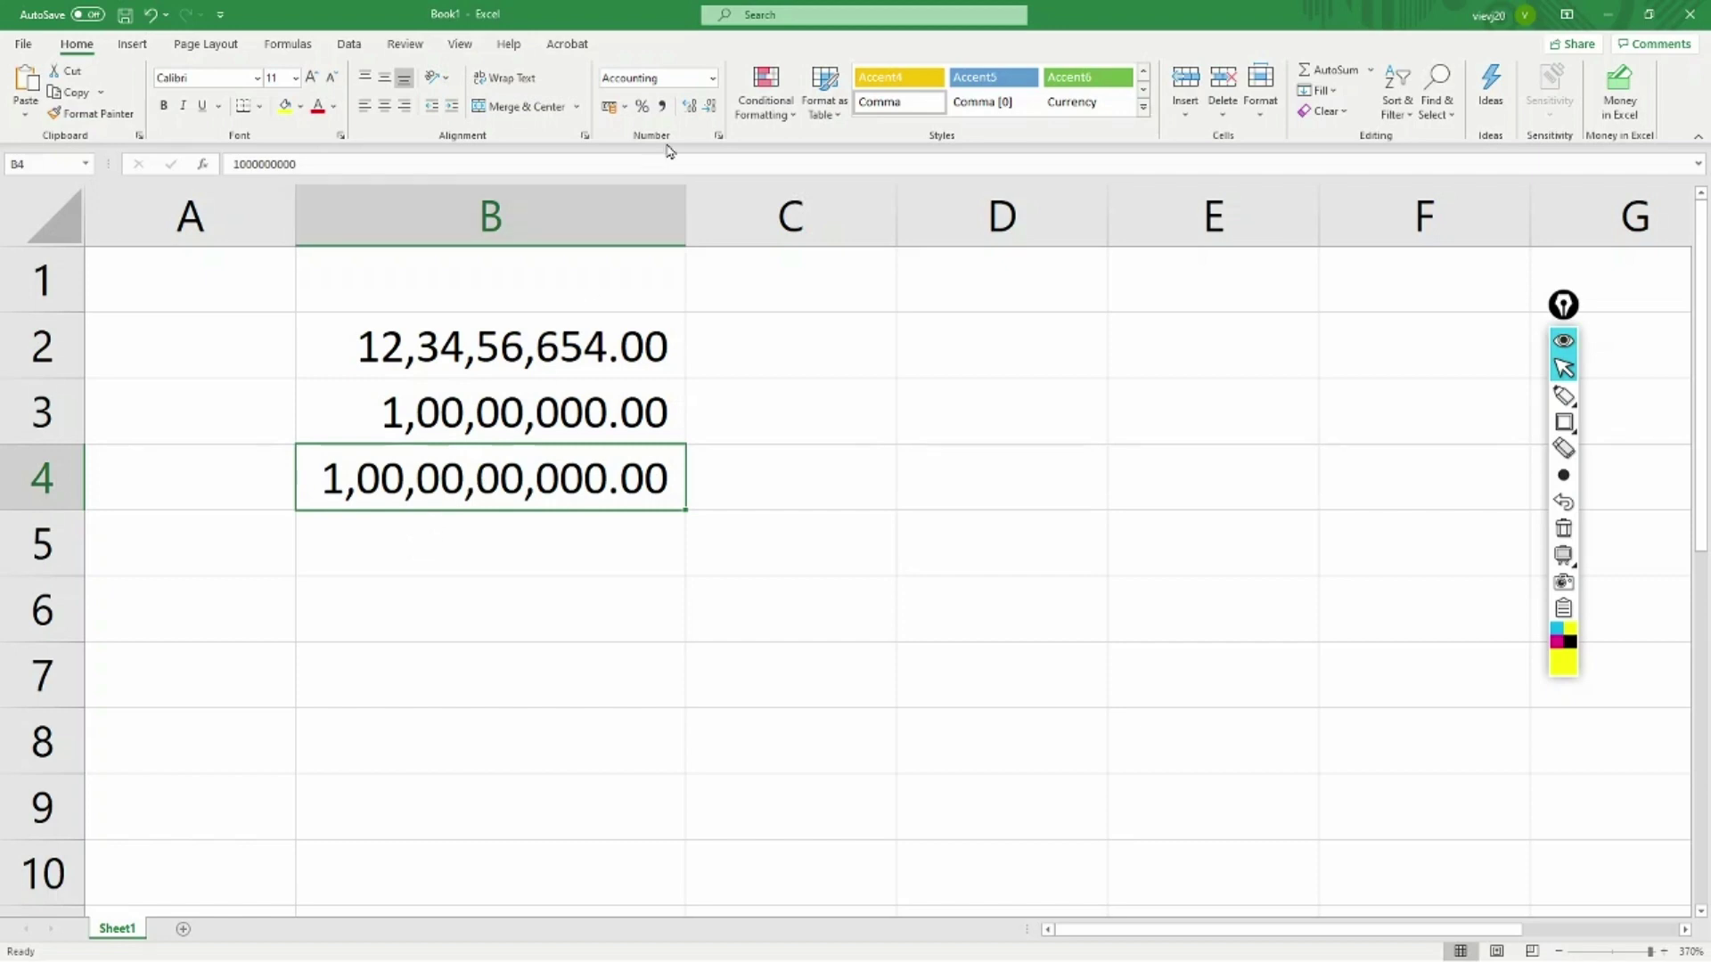
{"action": "left_click", "coordinate": [498, 558]}
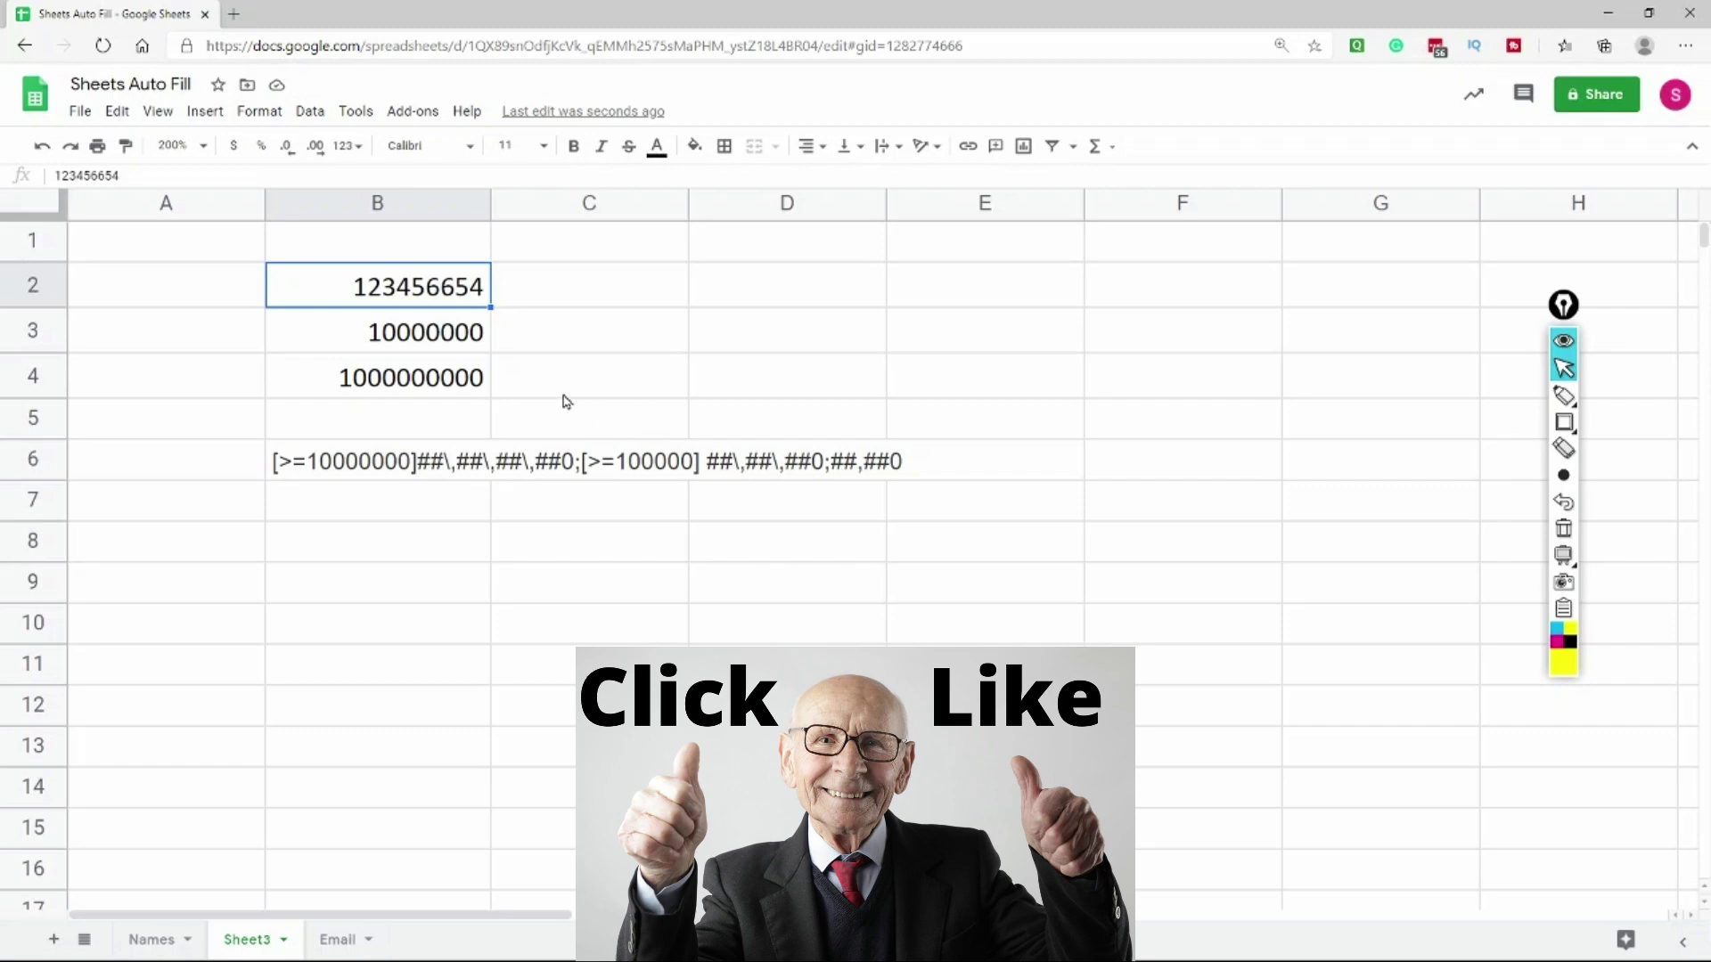
In Google Sheets, apply the custom number format [>=10000000]##\,##\,##\,##0;[>=100000] ##\,##\,##0;##,##0 to cells B2:B4.
{"action": "left_click", "coordinate": [400, 340]}
{"action": "left_click_drag", "start_coordinate": [419, 292], "coordinate": [431, 381]}
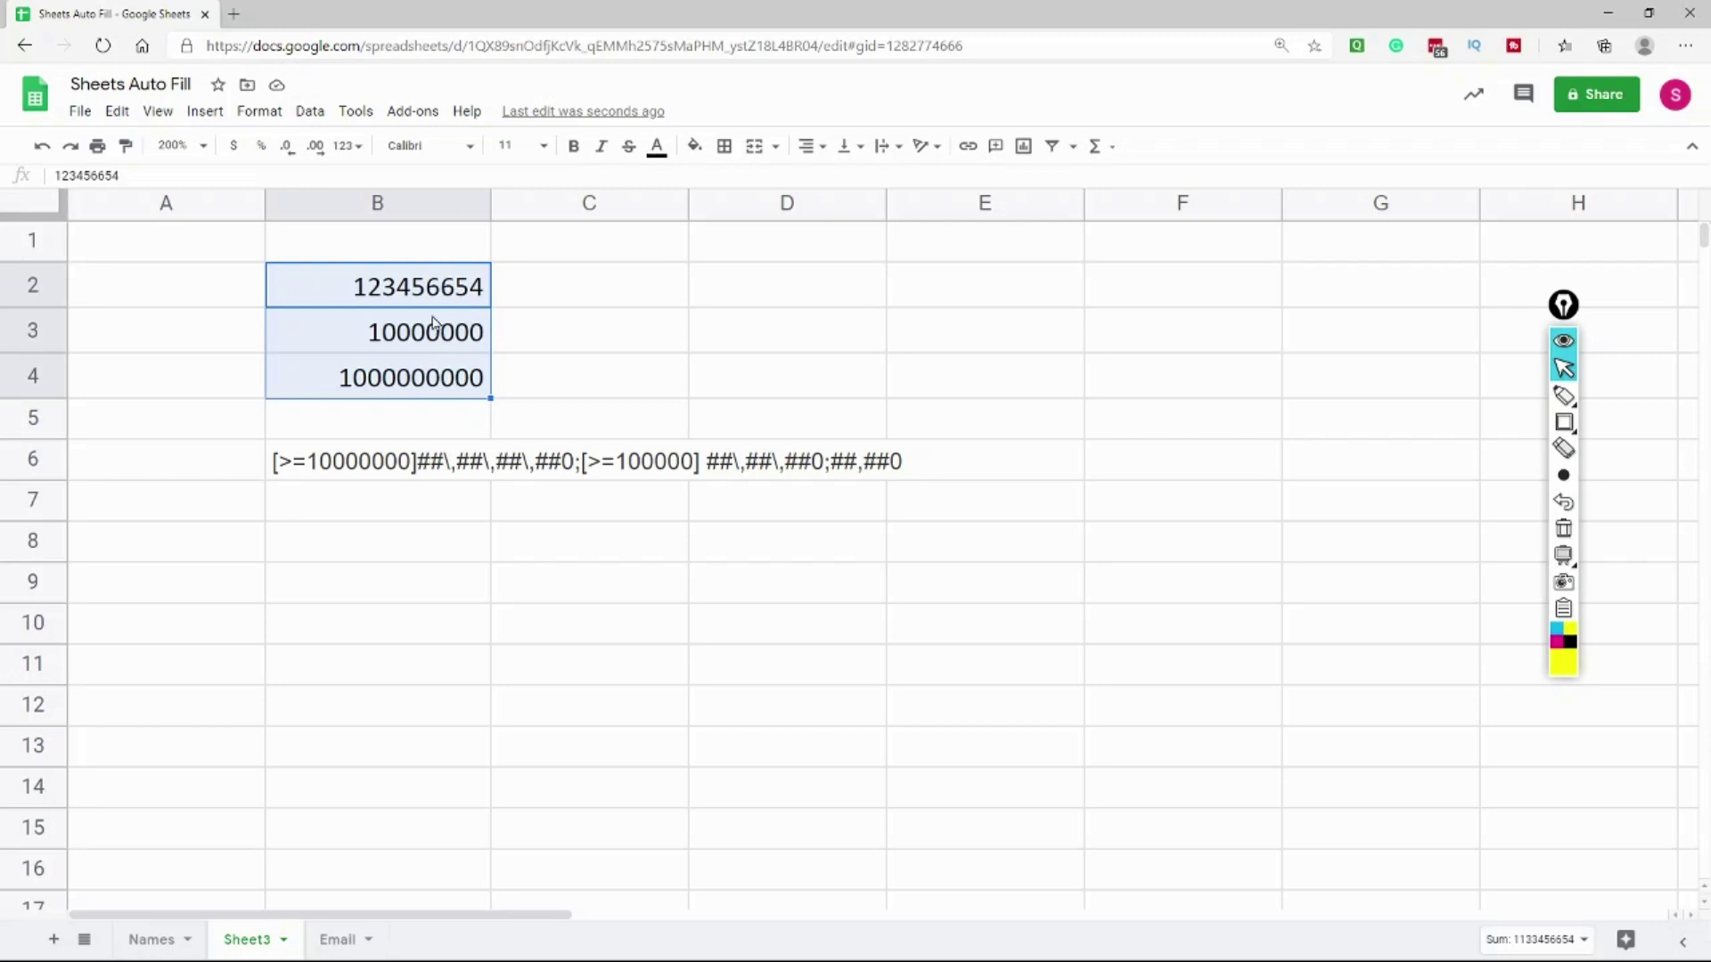
{"action": "left_click", "coordinate": [355, 150]}
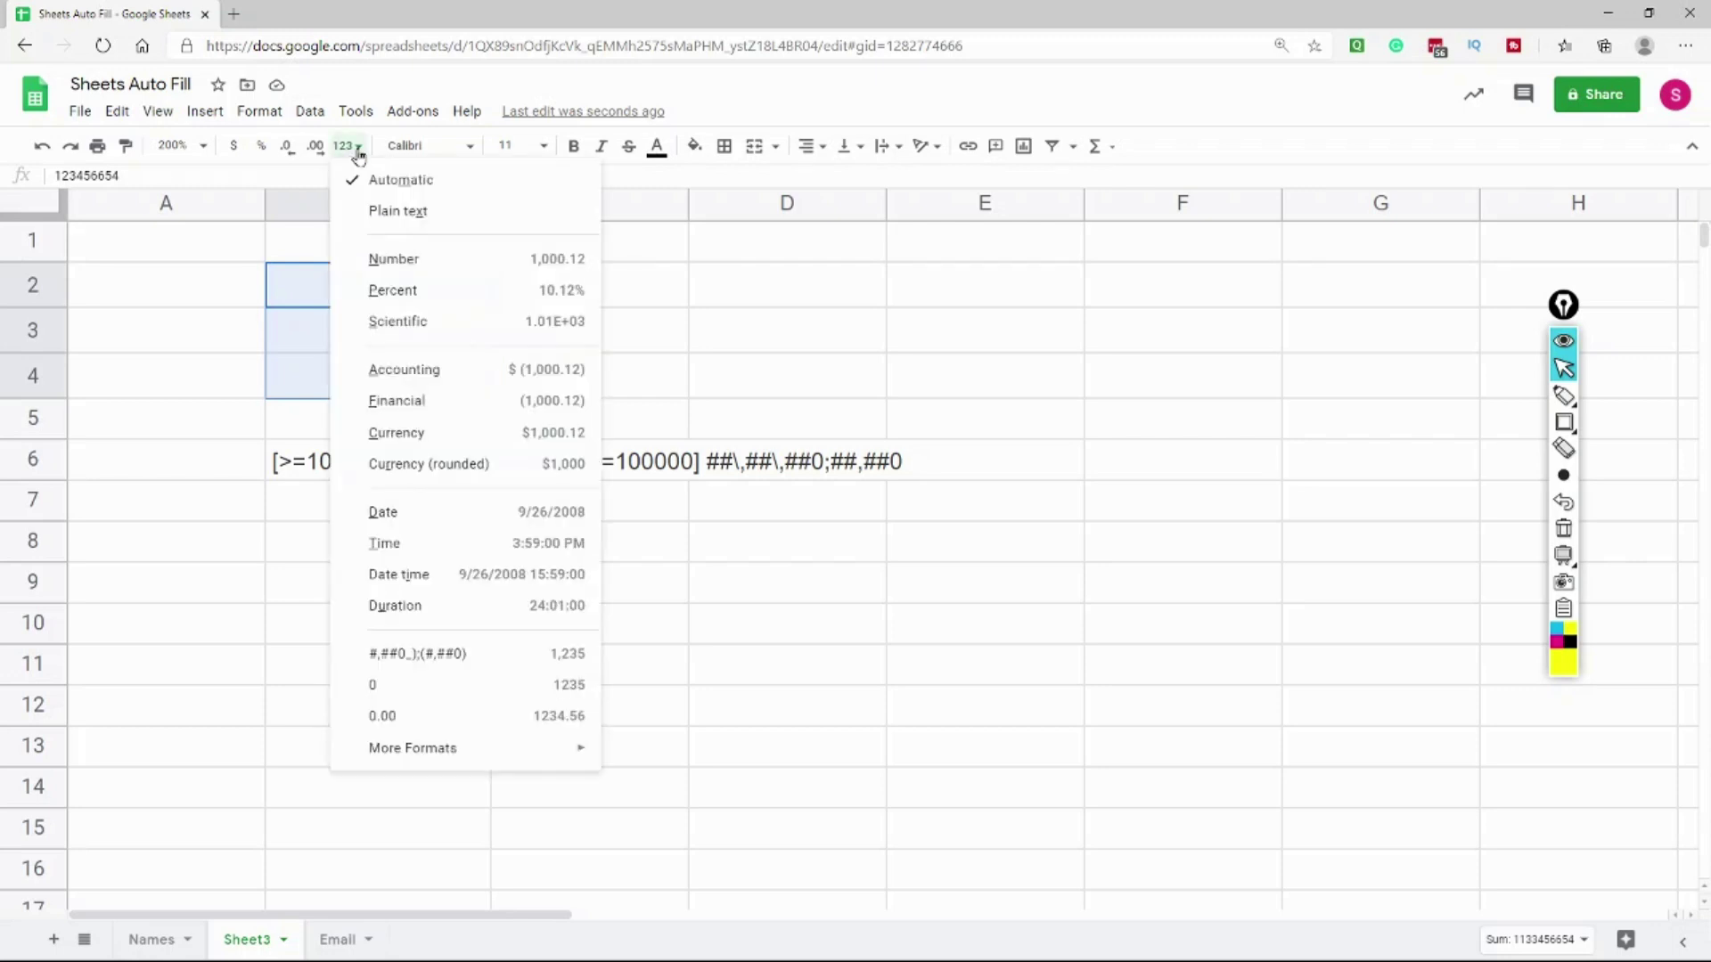
{"action": "mouse_move", "coordinate": [568, 755]}
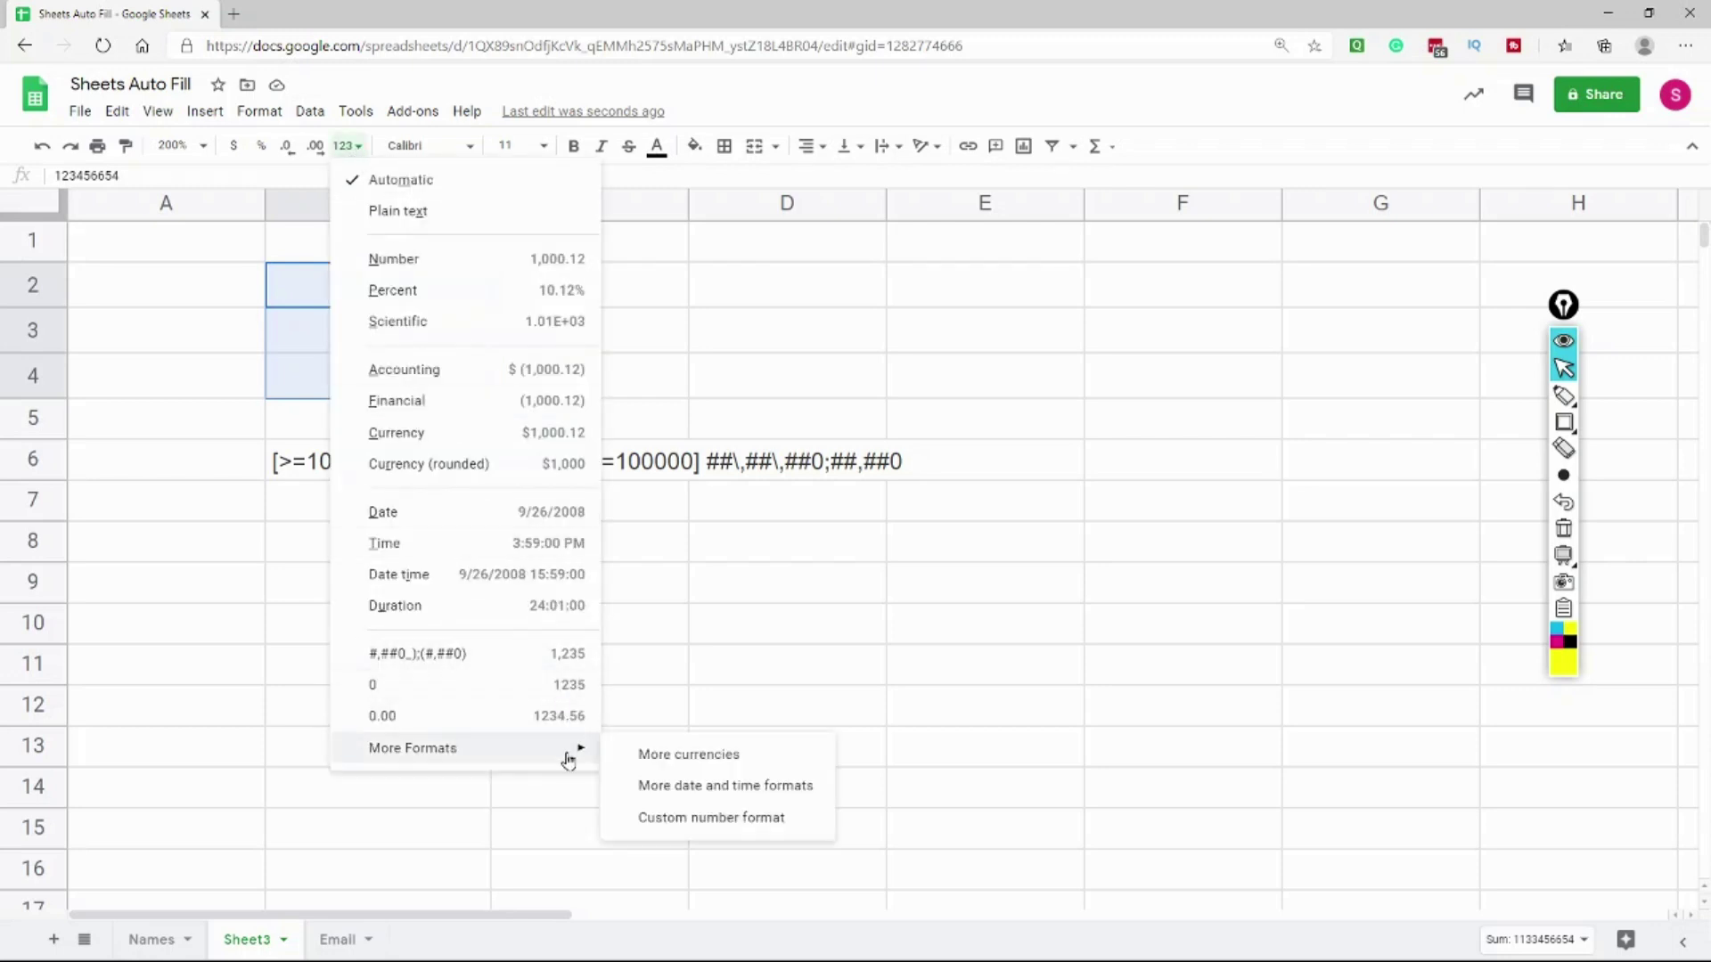
{"action": "left_click", "coordinate": [784, 817]}
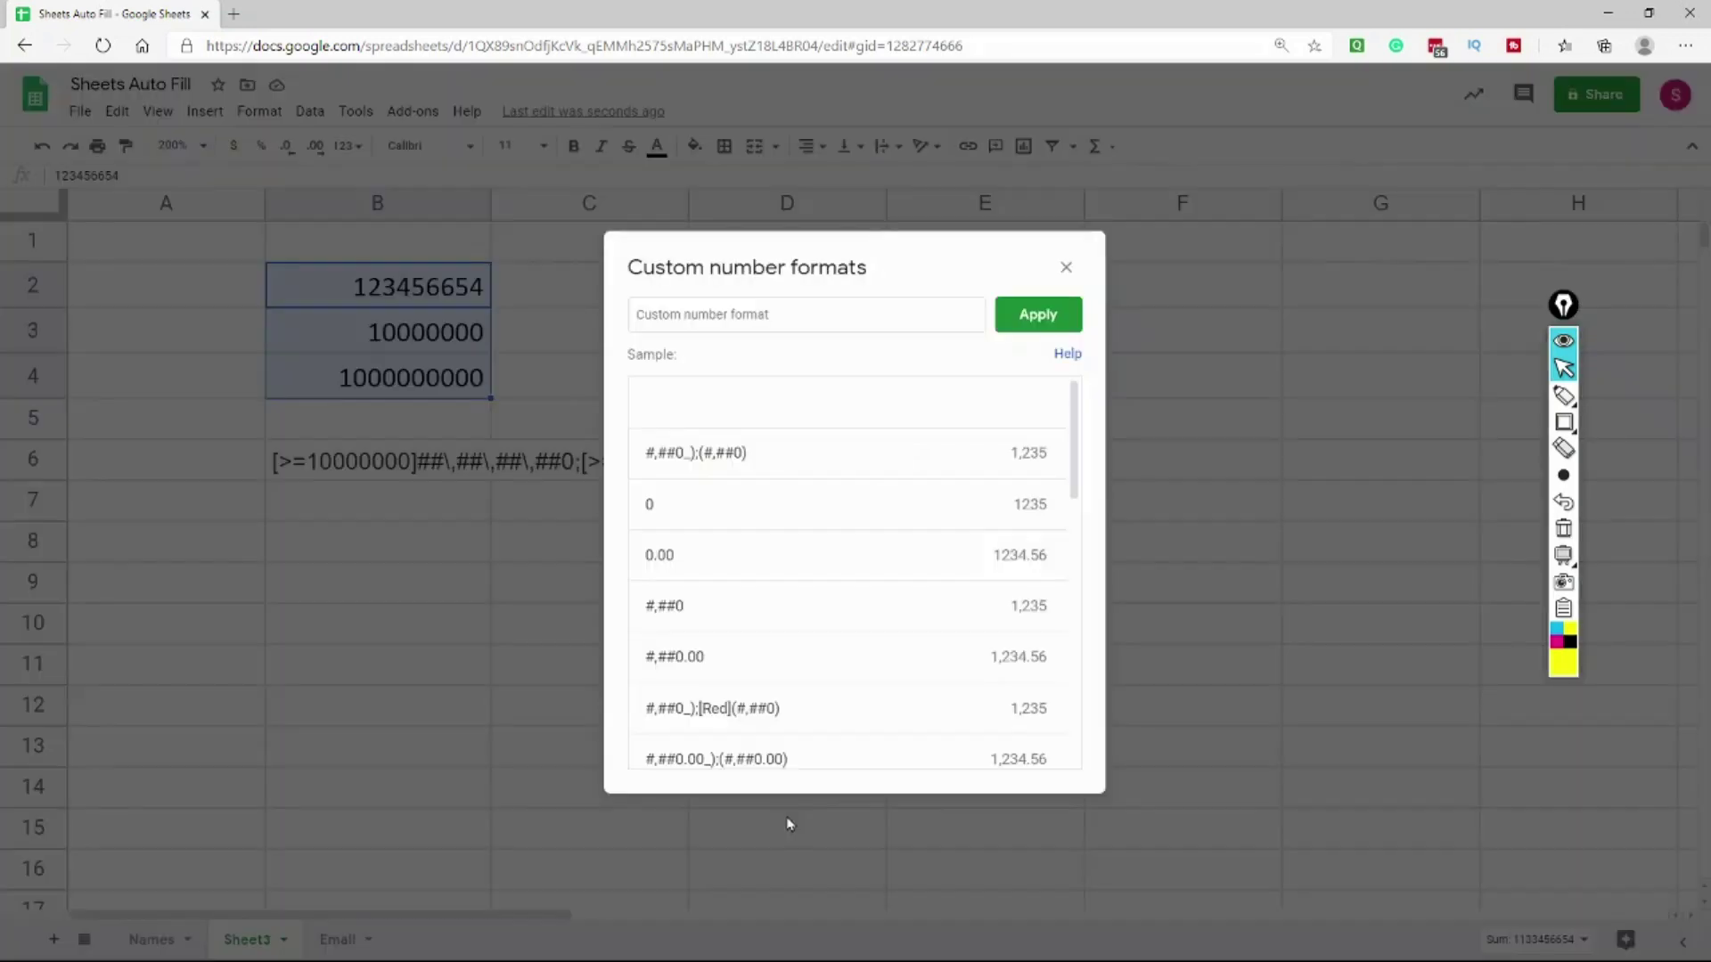
{"action": "left_click", "coordinate": [677, 319]}
{"action": "type", "text": "[>=10000000]##\\,##\\,##\\,##0;[>=100000]##\\,##\\,##0;##,##0"}
{"action": "left_click", "coordinate": [1027, 323]}
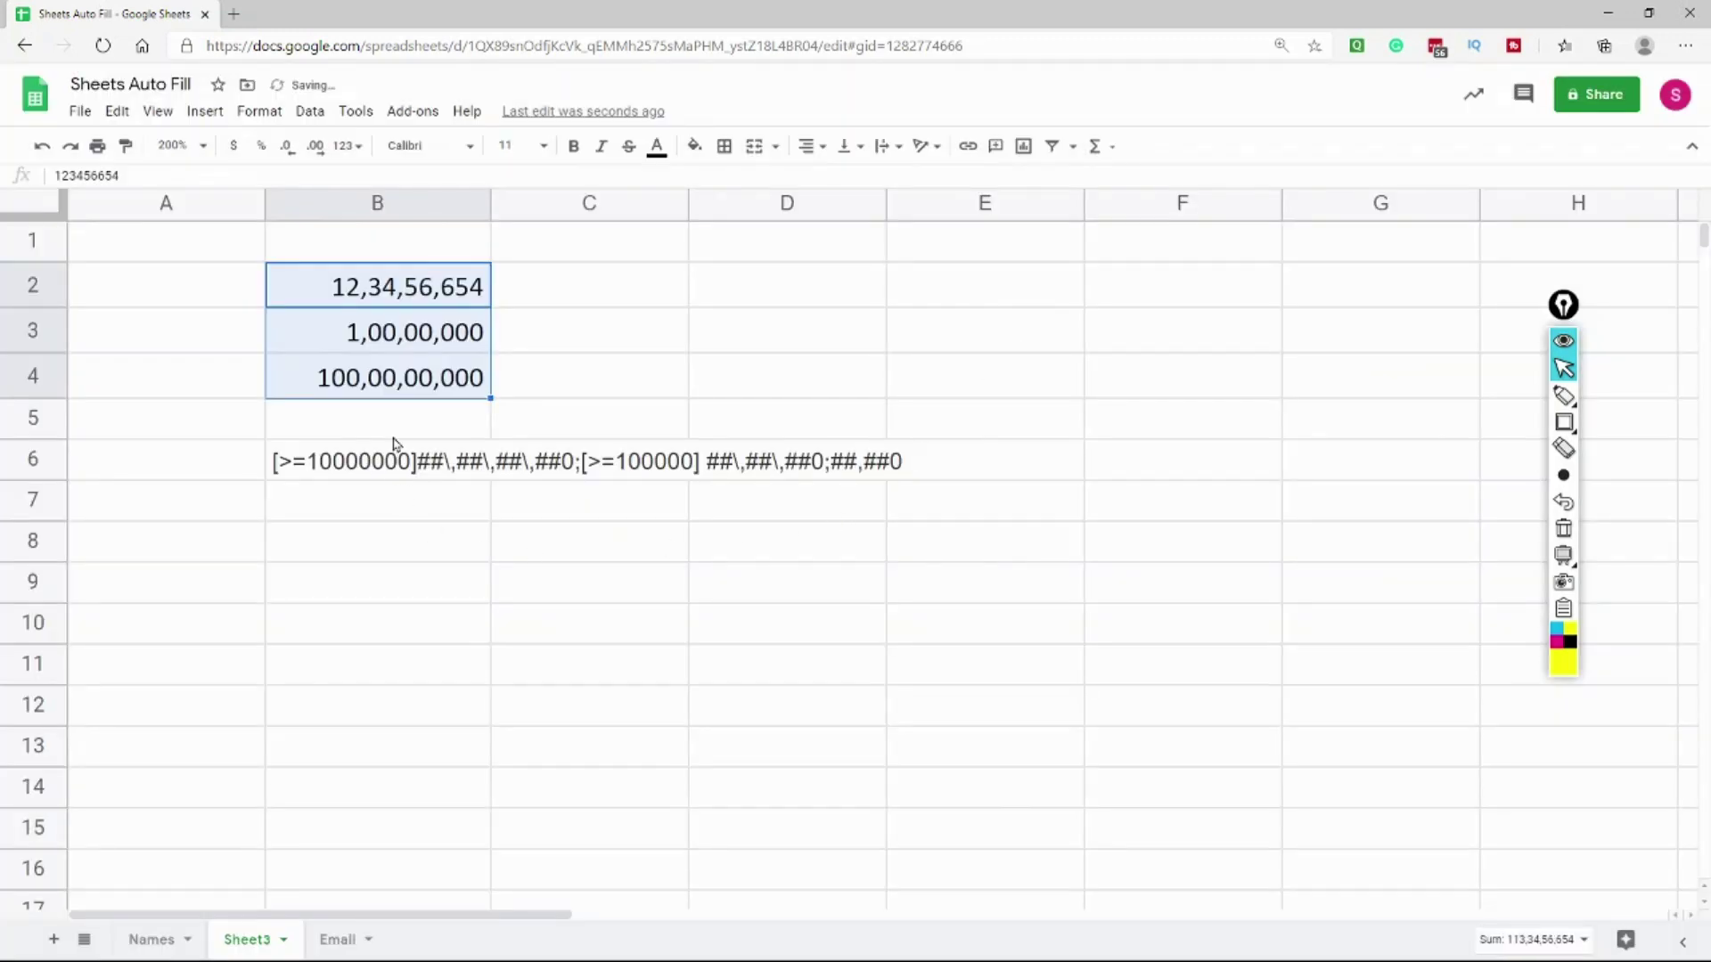
Check cell B2 and look for the custom format among the available number formats.
{"action": "left_click", "coordinate": [391, 286]}
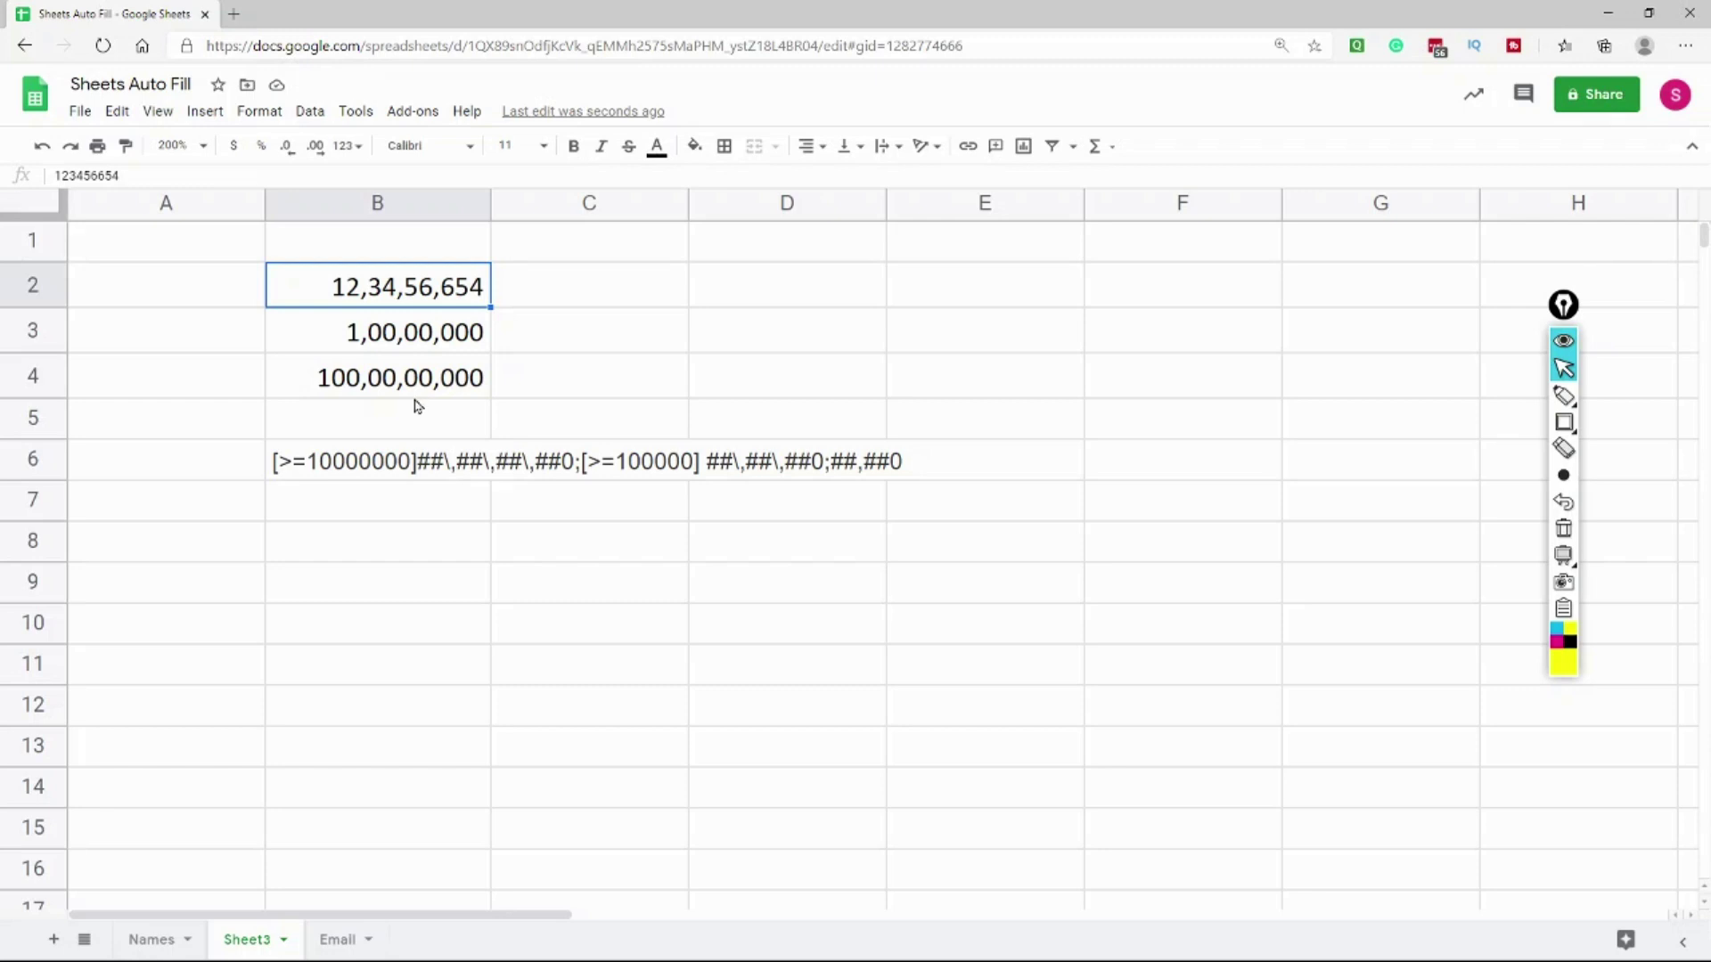
{"action": "left_click", "coordinate": [353, 149]}
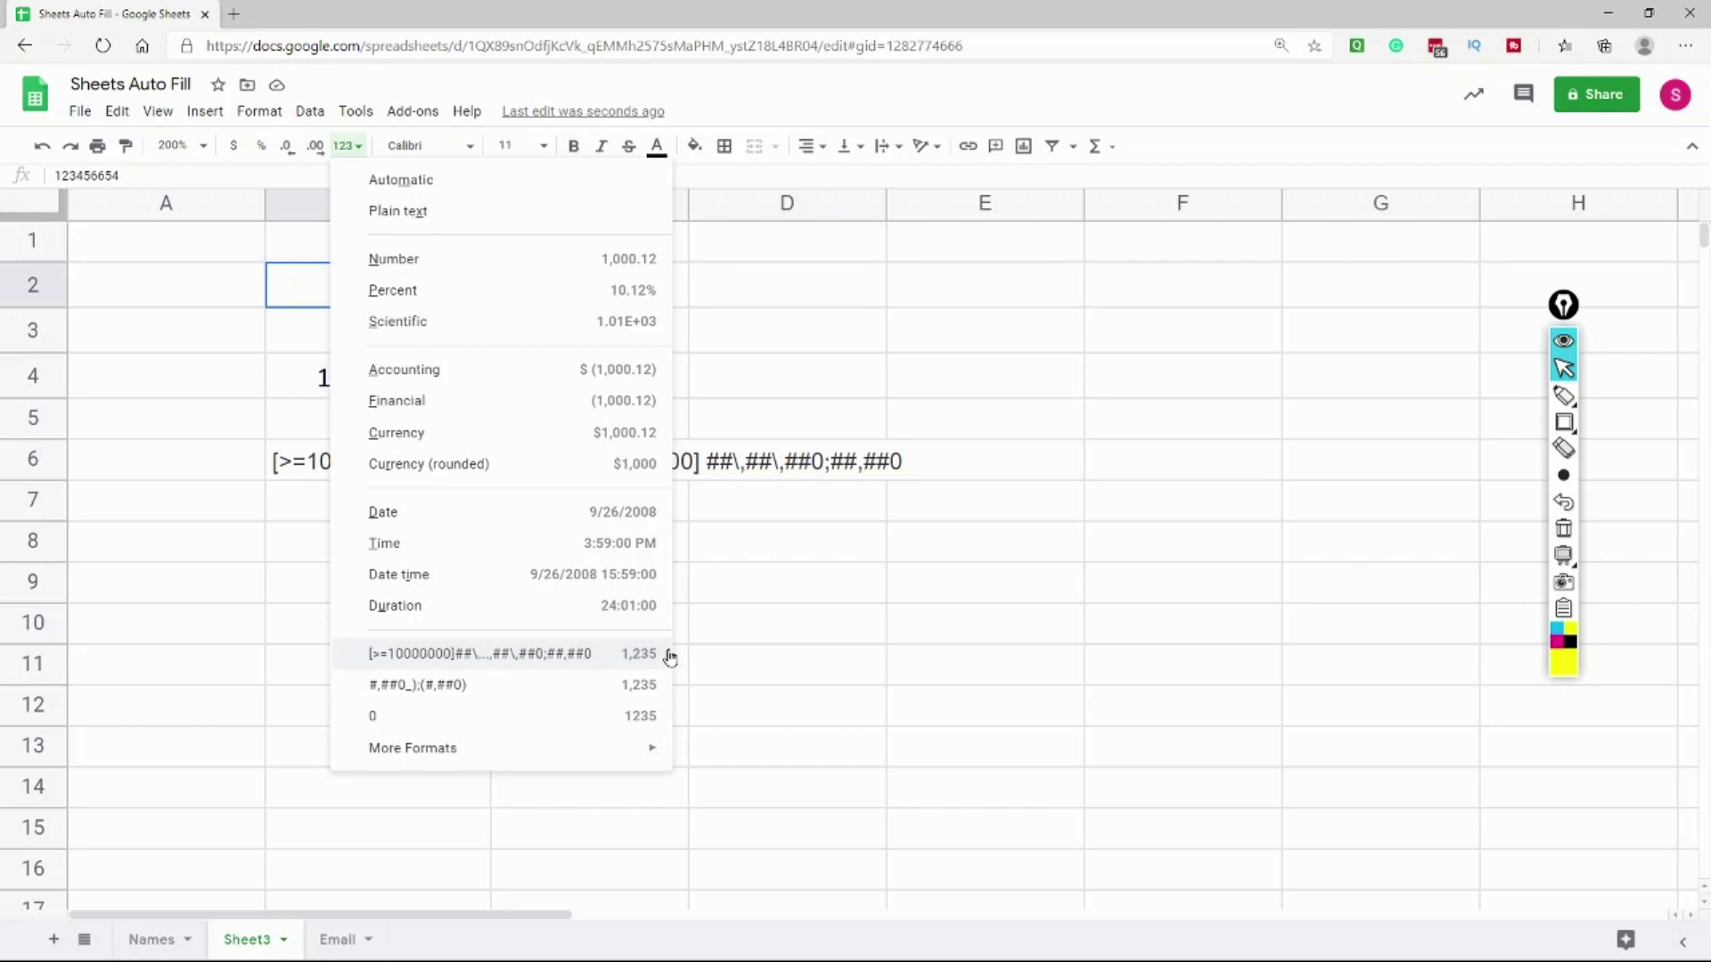
{"action": "left_click", "coordinate": [847, 639]}
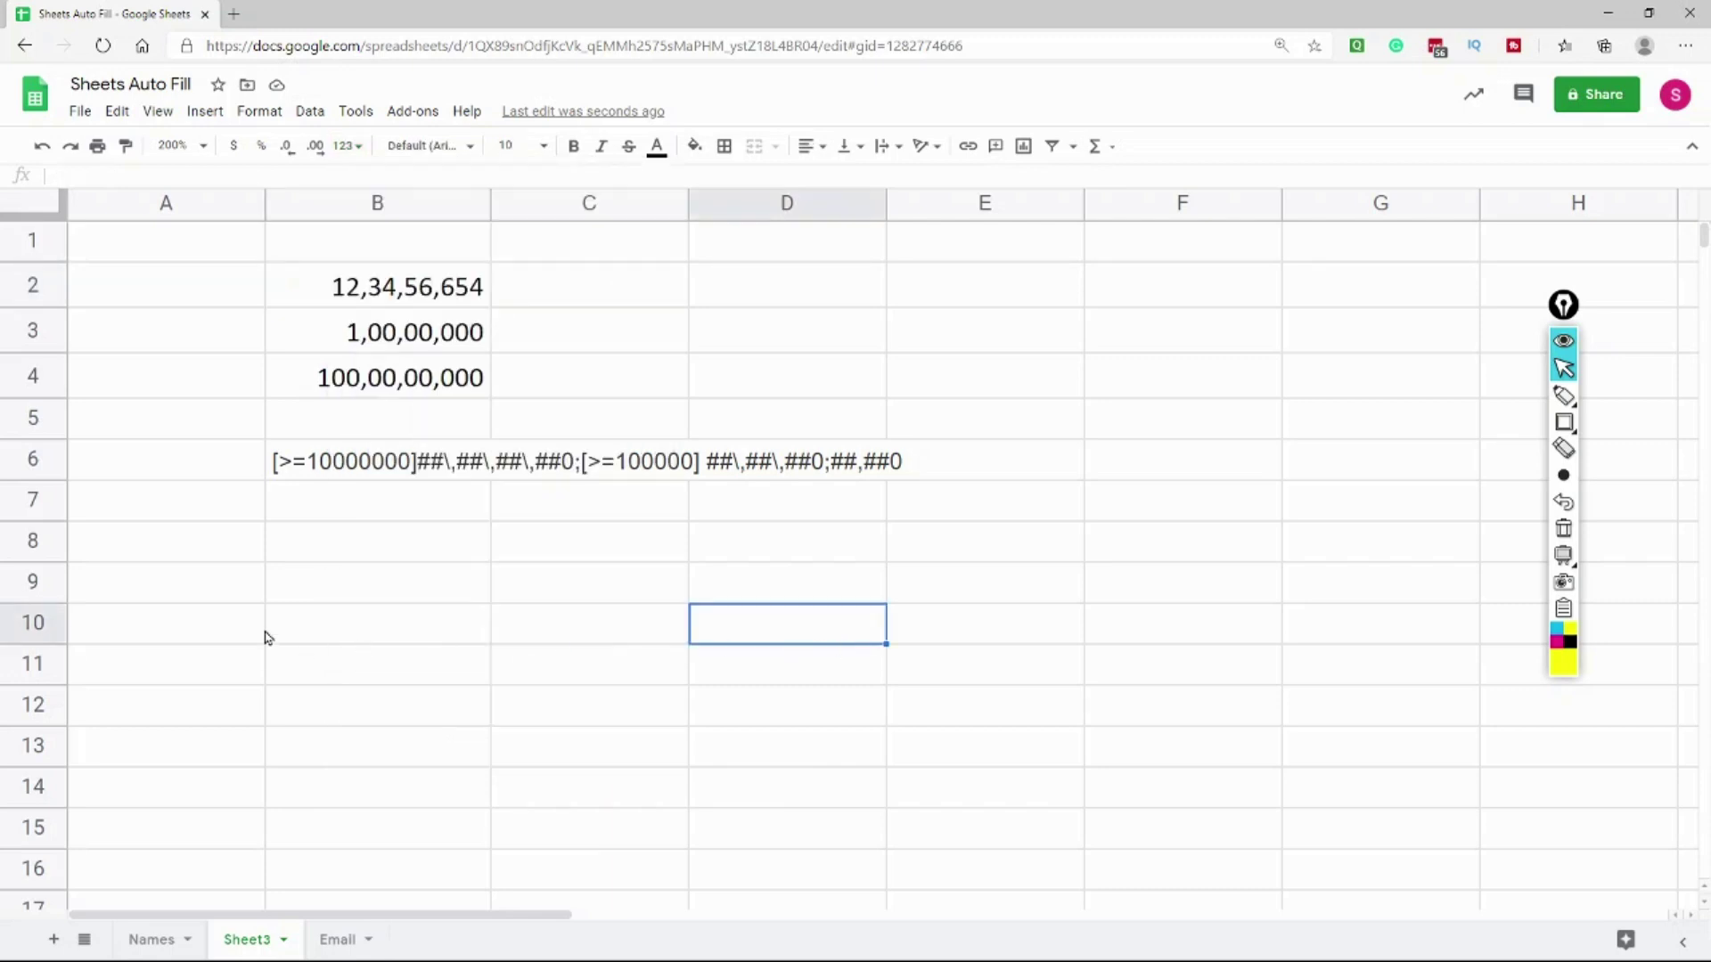